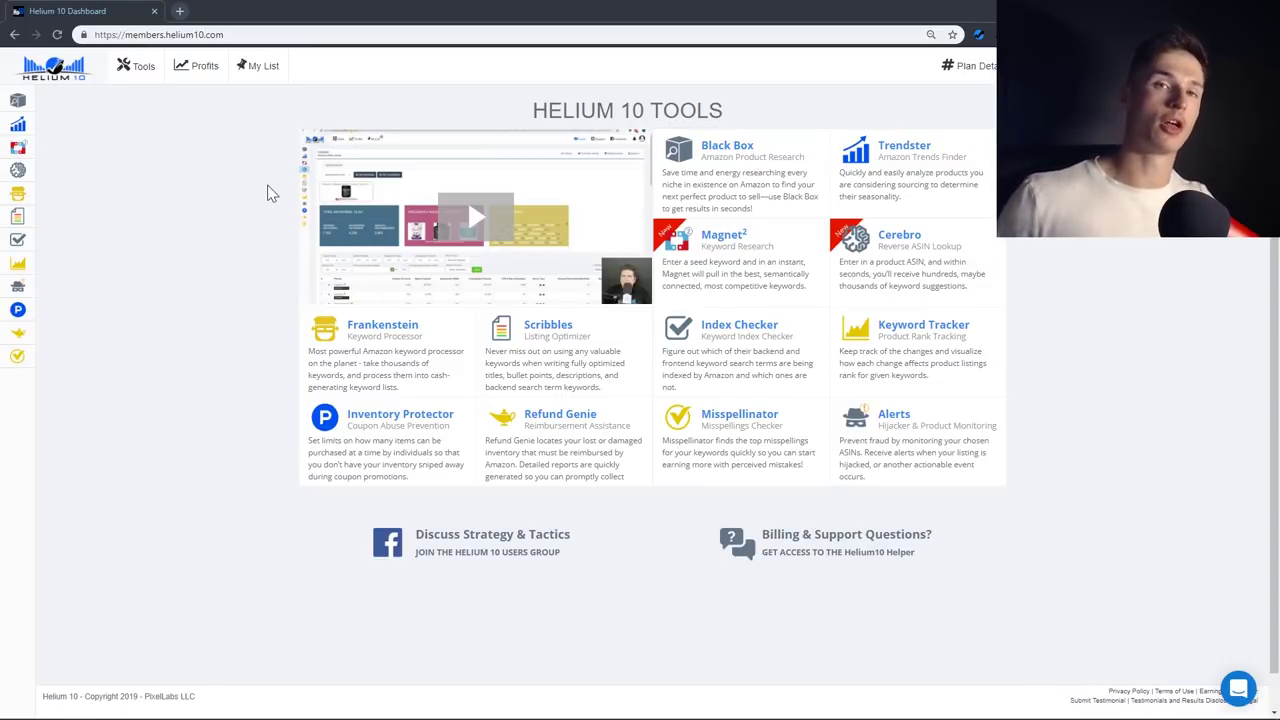
Open the subscription plan details and apply the coupon code LOWES50.
{"action": "mouse_move", "coordinate": [18, 195]}
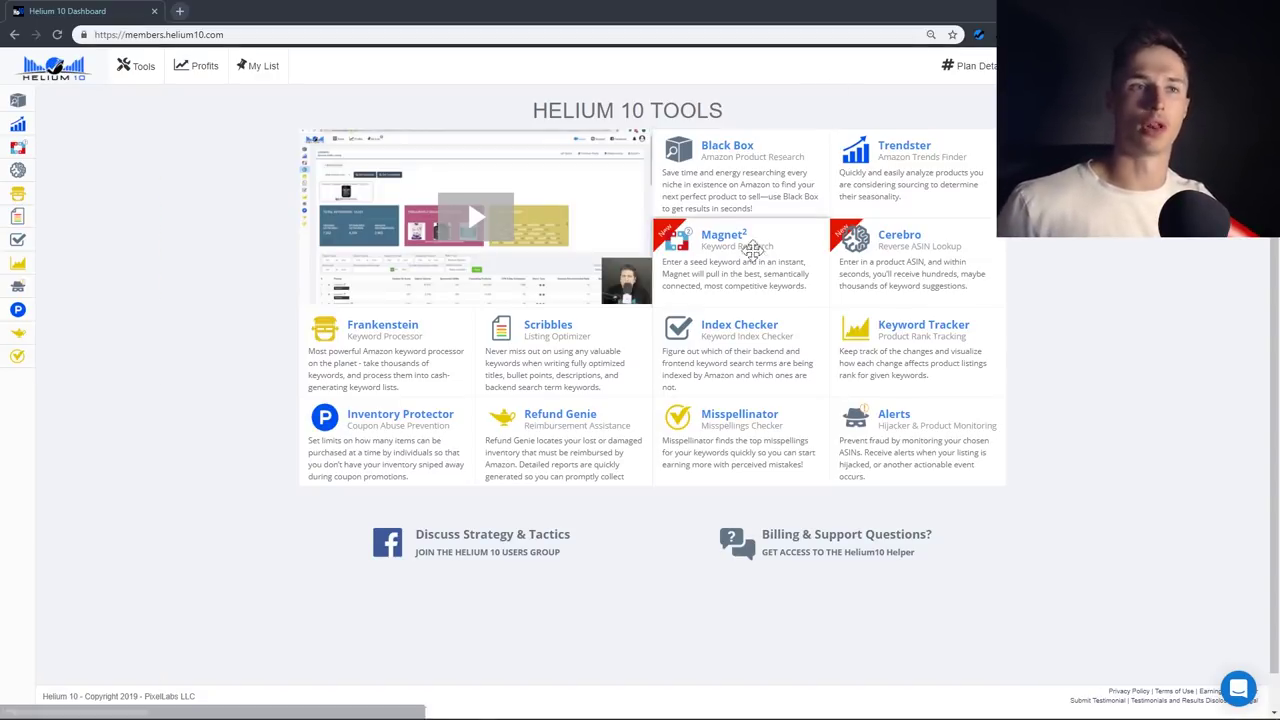
{"action": "left_click", "coordinate": [972, 66]}
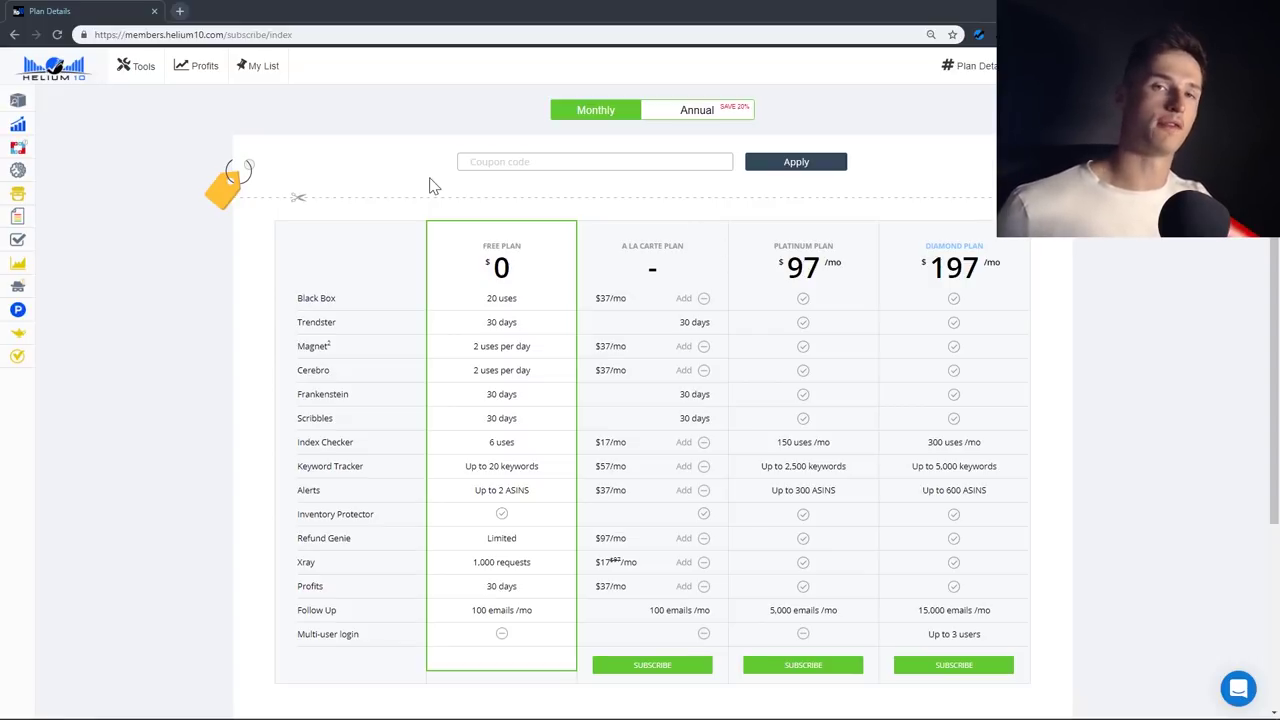
{"action": "left_click", "coordinate": [508, 160]}
{"action": "type", "text": "LOWES50"}
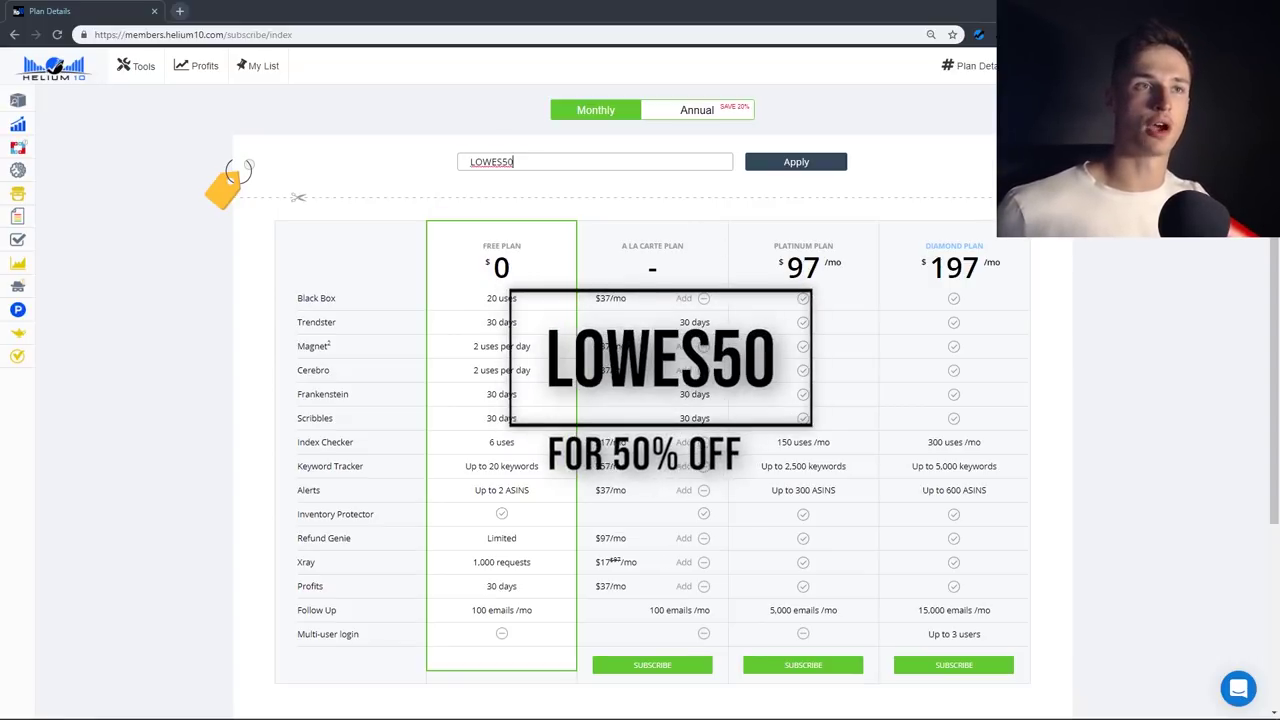
{"action": "left_click", "coordinate": [796, 163]}
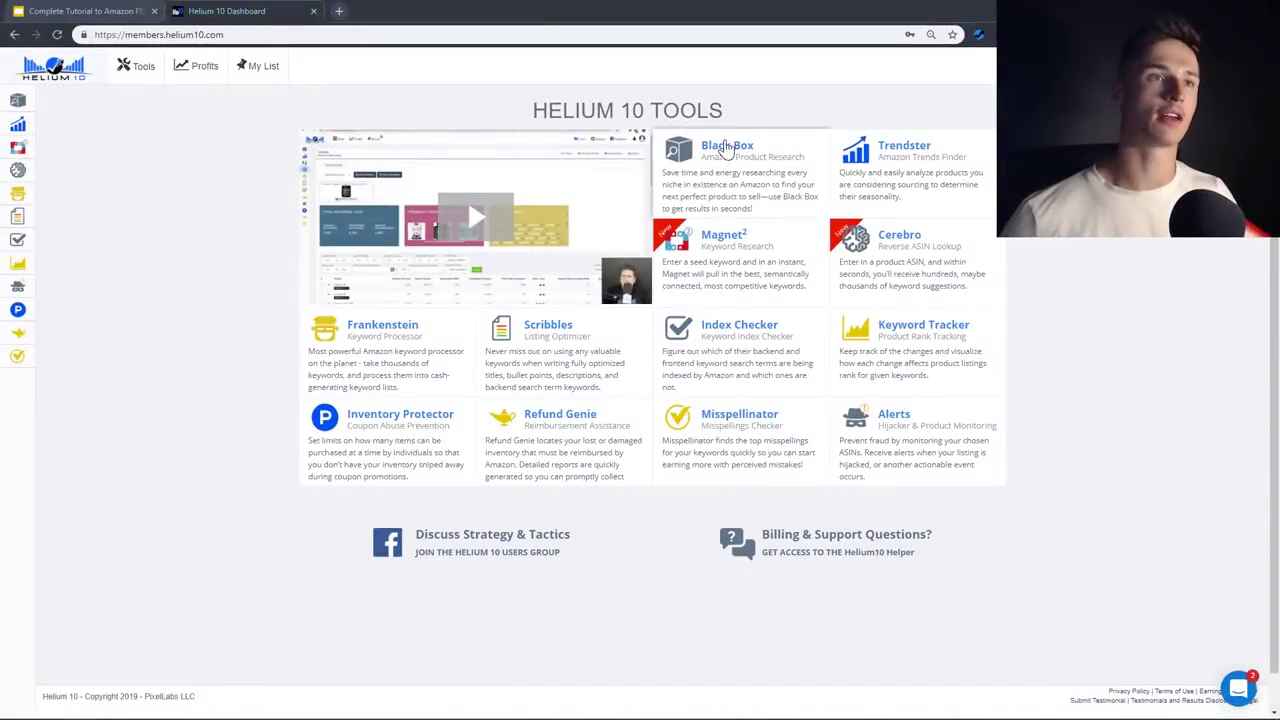
Open the Black Box product research tool and select the Pet Supplies category.
{"action": "left_click", "coordinate": [733, 146]}
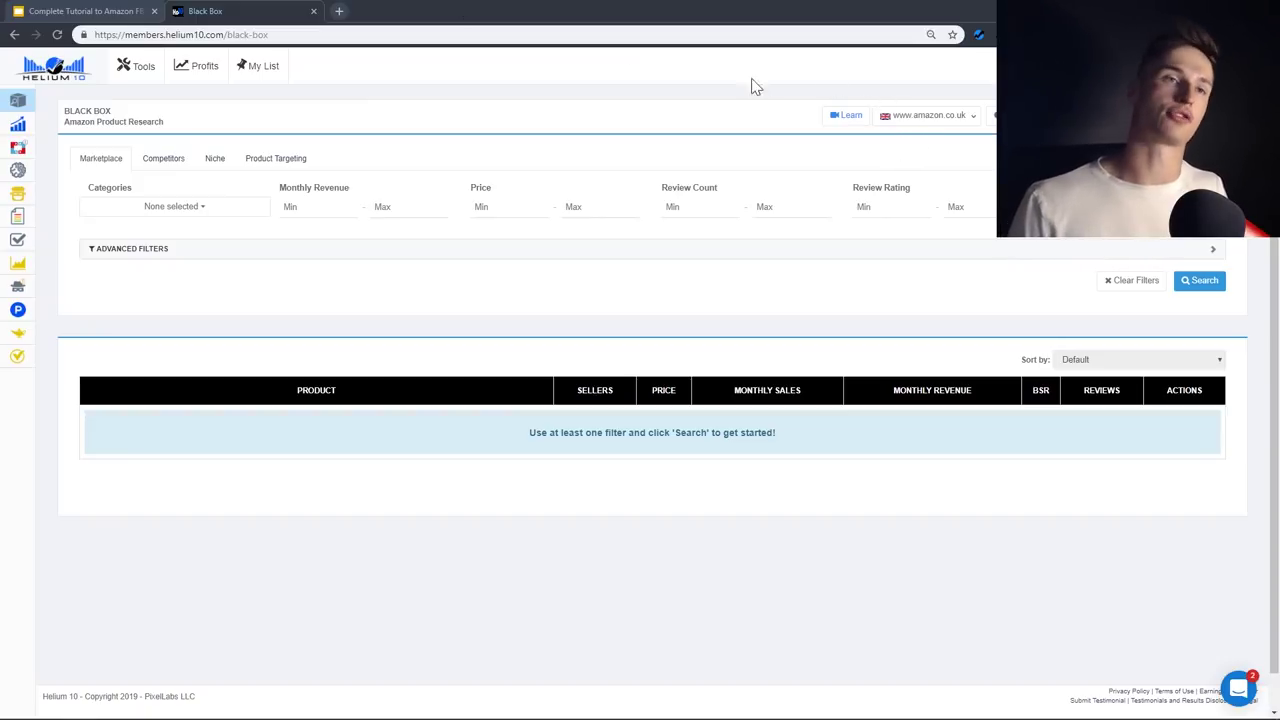
{"action": "left_click", "coordinate": [174, 207]}
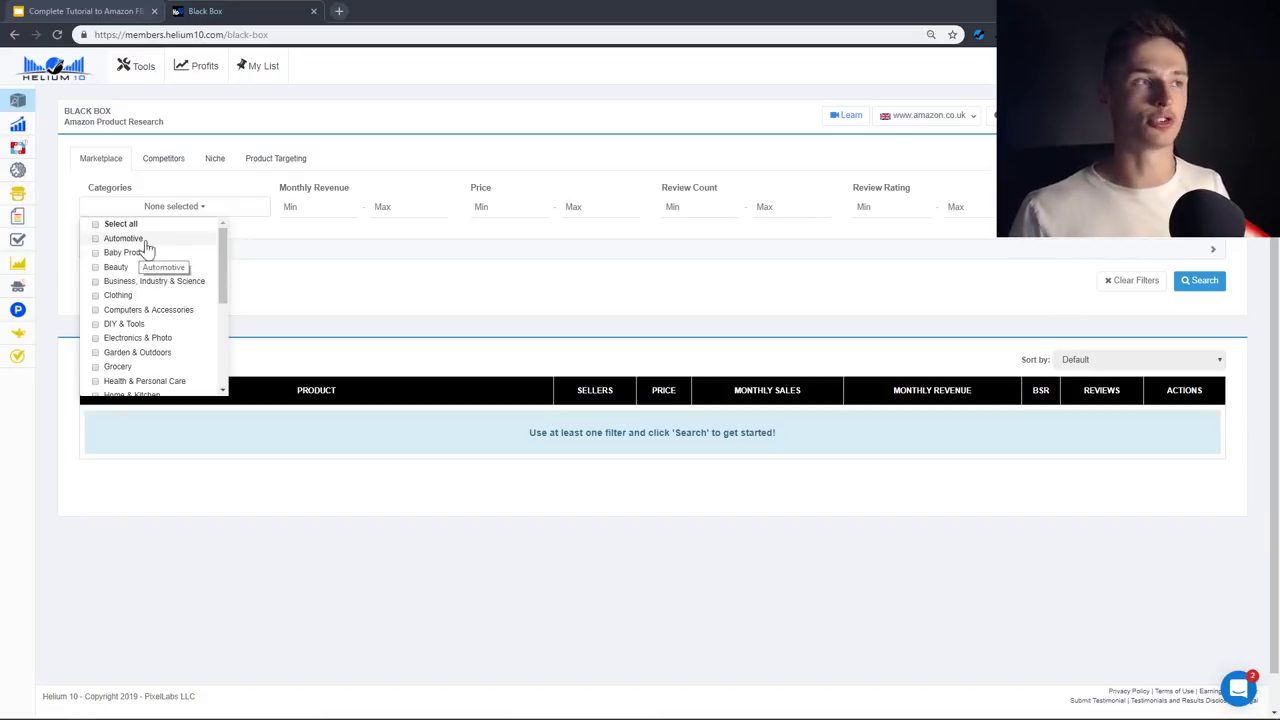
{"action": "scroll", "coordinate": [157, 285], "scroll_direction": "down", "scroll_amount": 3}
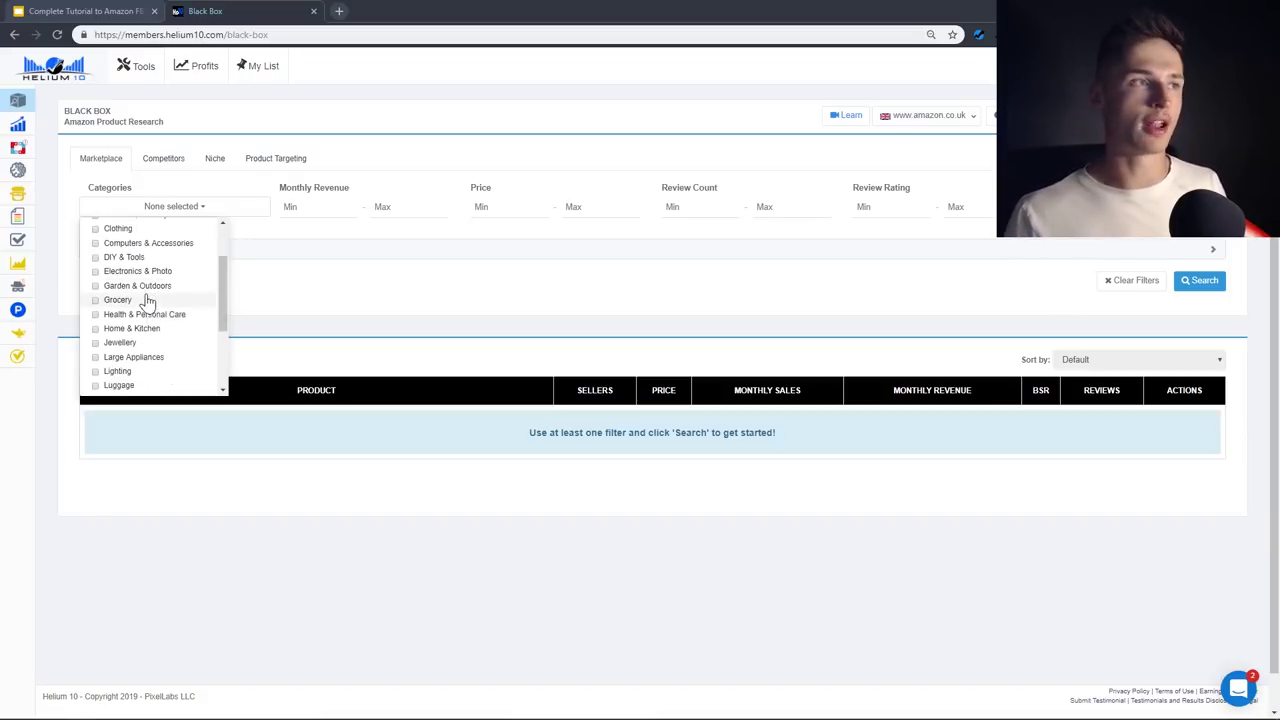
{"action": "scroll", "coordinate": [173, 337], "scroll_direction": "down", "scroll_amount": 1}
{"action": "scroll", "coordinate": [160, 370], "scroll_direction": "down", "scroll_amount": 3}
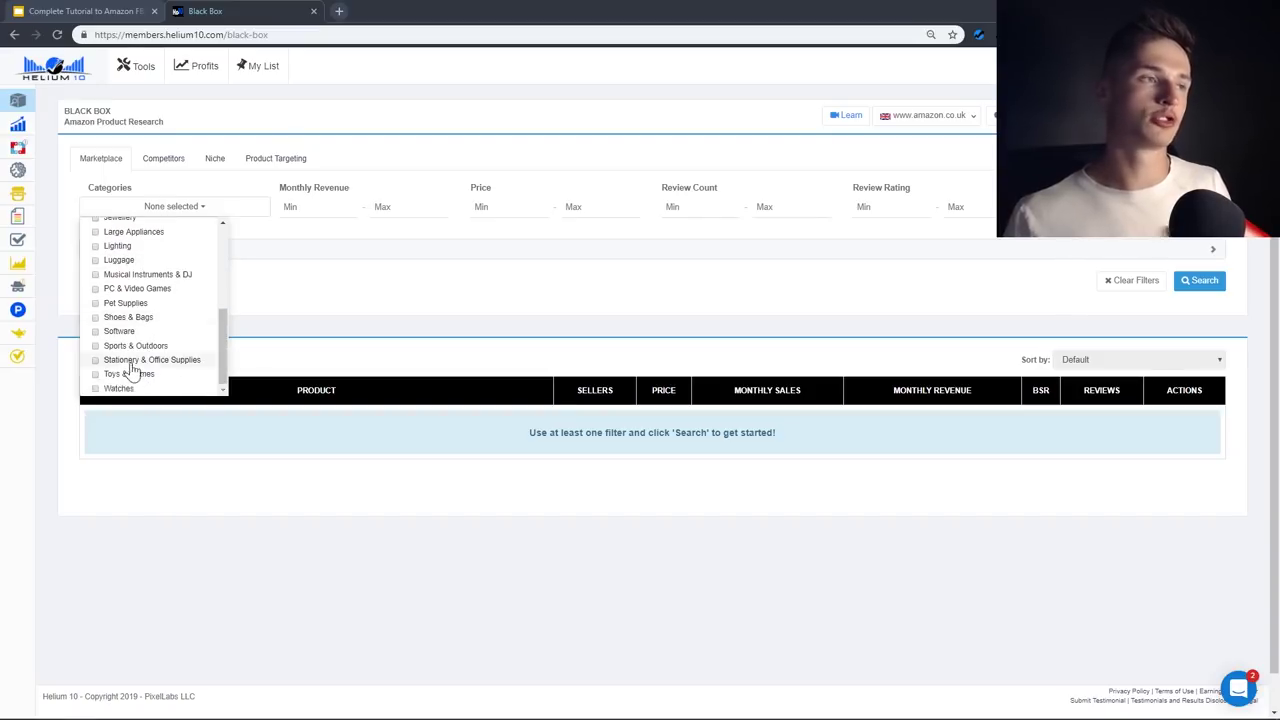
{"action": "left_click", "coordinate": [125, 303]}
Set the monthly revenue range to 2150–6782 and the price range to 12–30.
{"action": "left_click", "coordinate": [345, 206]}
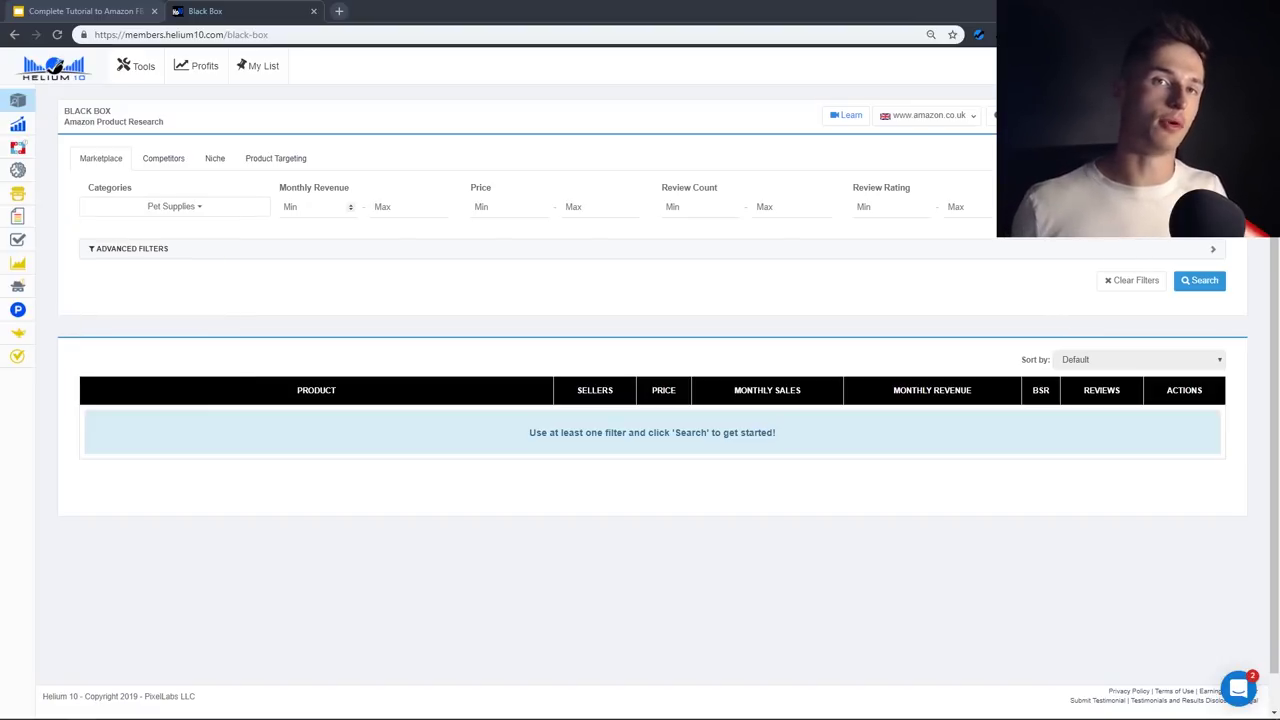
{"action": "type", "text": "2150"}
{"action": "left_click", "coordinate": [380, 206]}
{"action": "type", "text": "6782"}
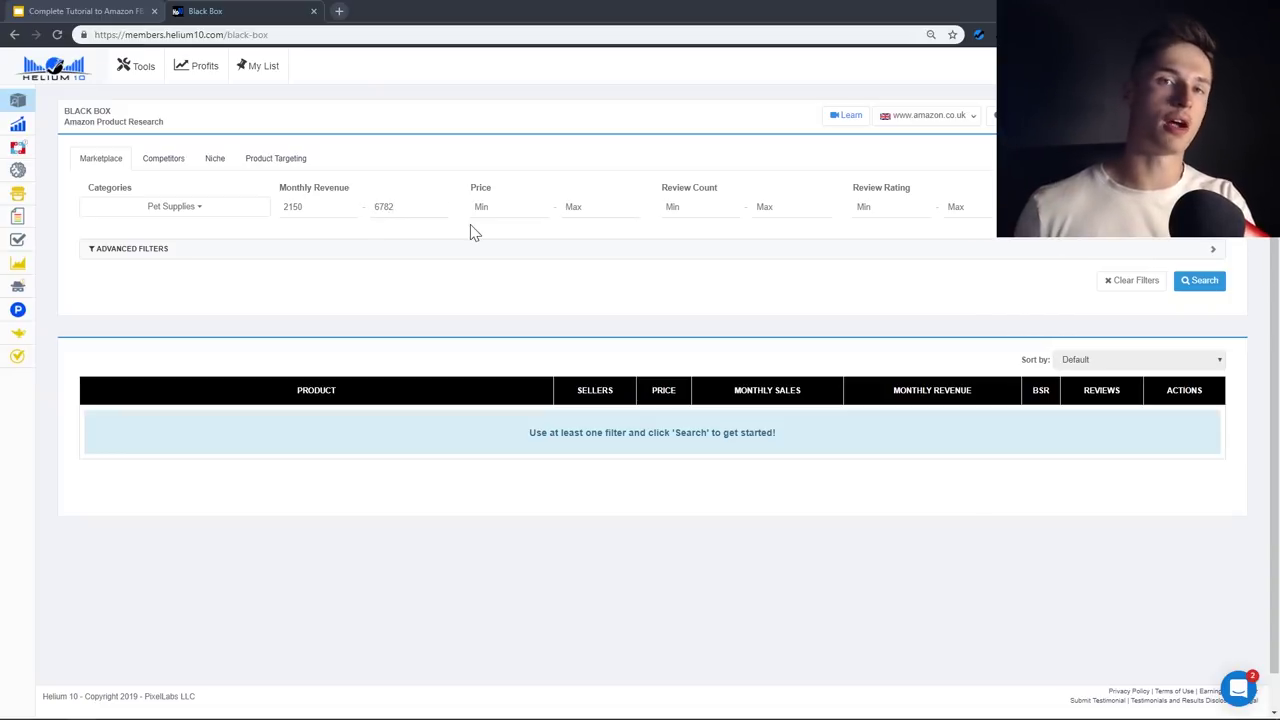
{"action": "key", "text": "Tab"}
{"action": "type", "text": "12"}
{"action": "key", "text": "Tab"}
{"action": "type", "text": "30"}
{"action": "key", "text": "Tab"}
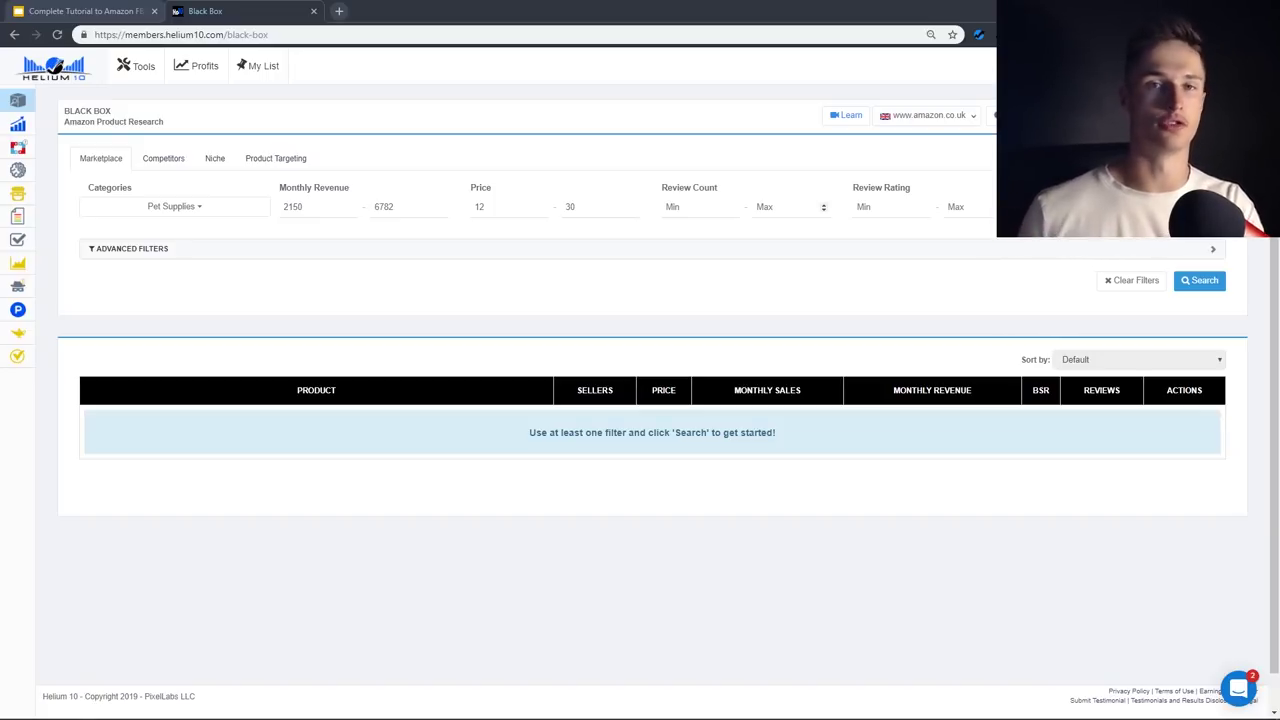
Limit the review count to a maximum of 100 and select the Small Standard-Size tier.
{"action": "left_click", "coordinate": [785, 206]}
{"action": "type", "text": "100"}
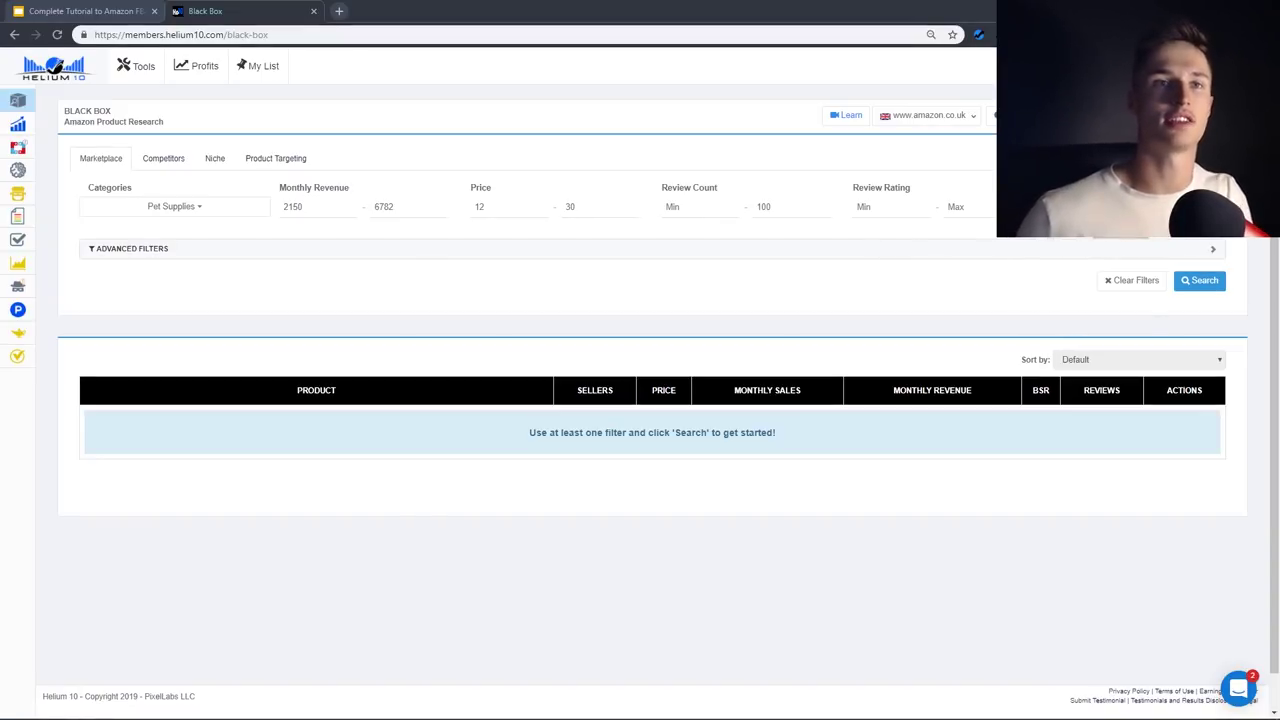
{"action": "left_click", "coordinate": [1100, 212]}
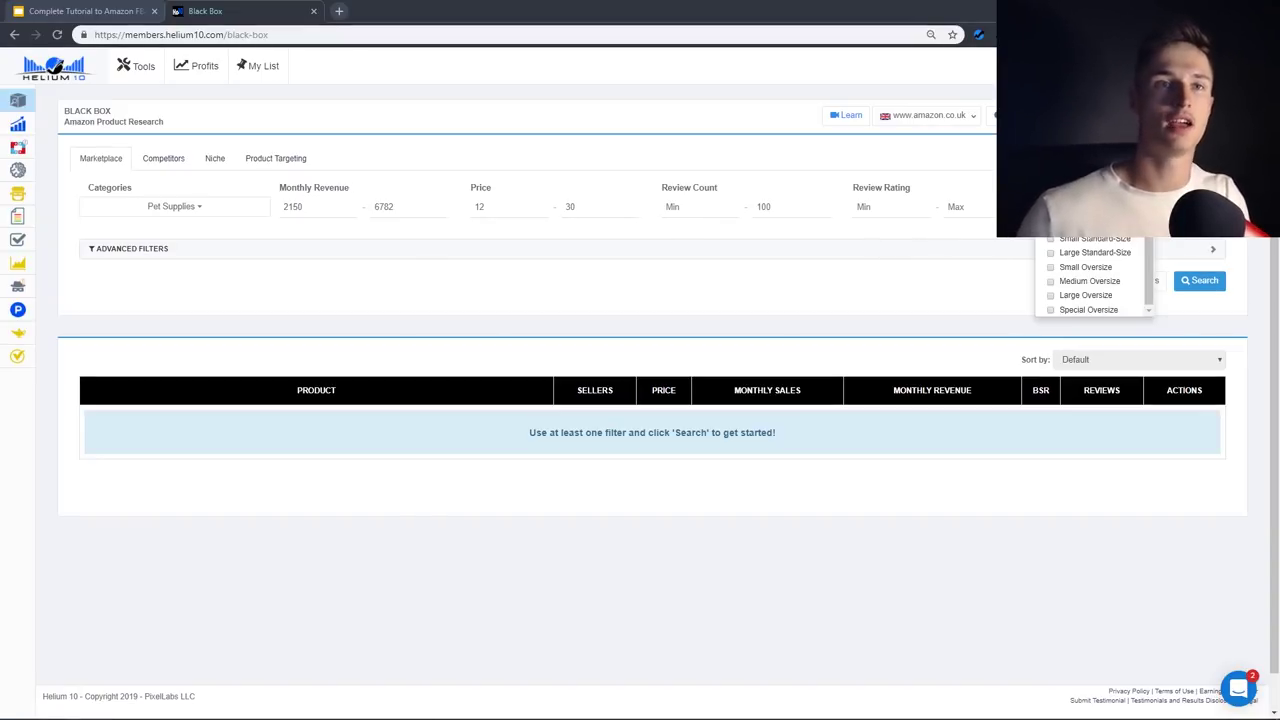
{"action": "left_click", "coordinate": [1100, 245]}
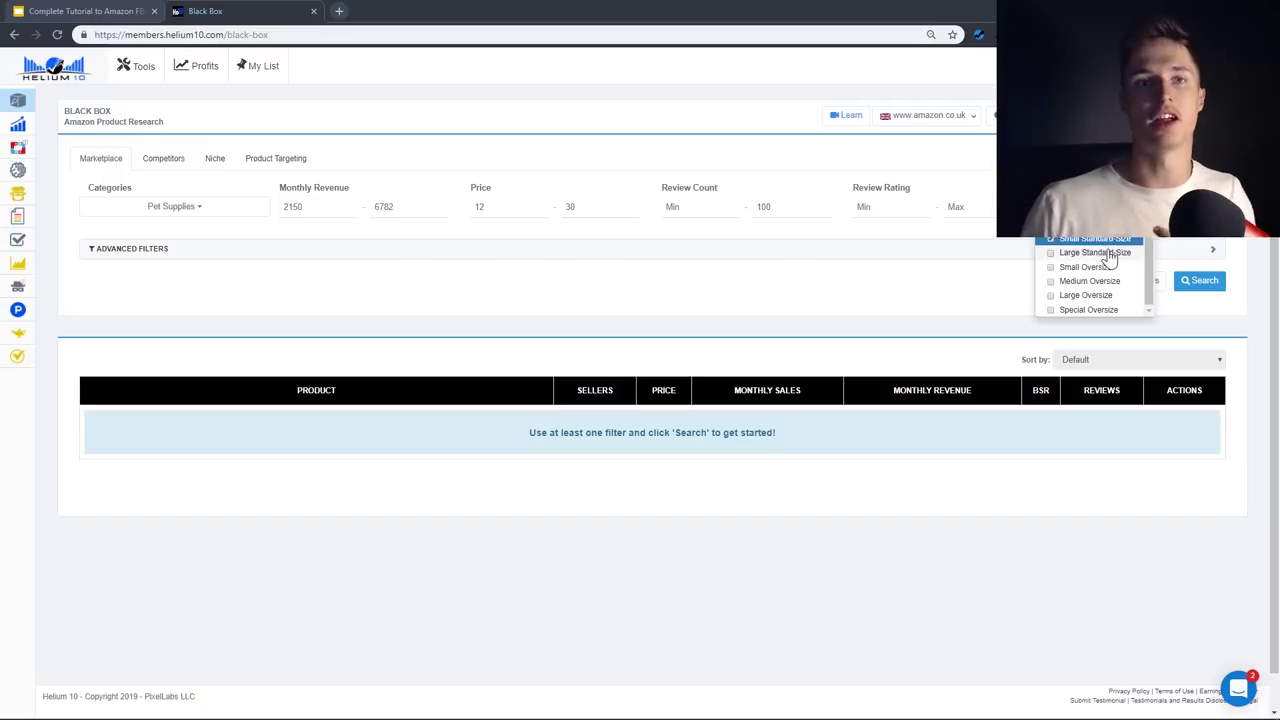
{"action": "left_click", "coordinate": [810, 297]}
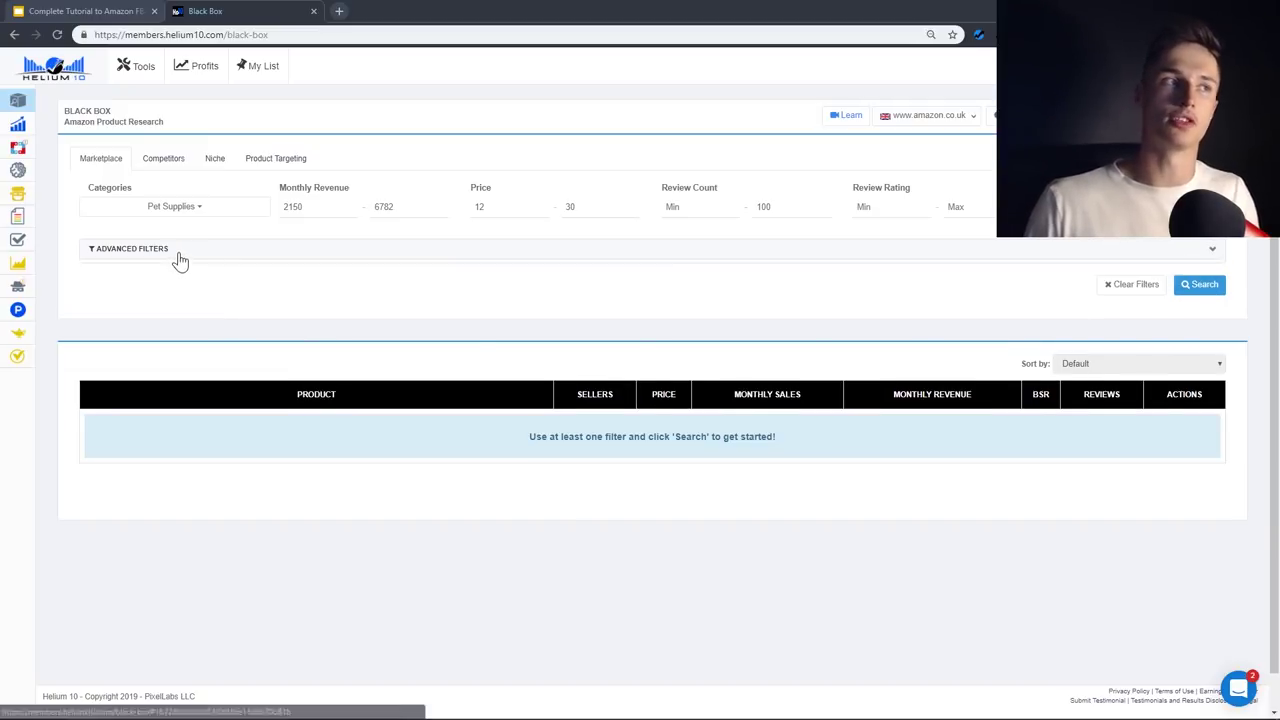
In the advanced filters, set the minimum price change to 0% and the minimum sales to reviews to 3.
{"action": "left_click", "coordinate": [178, 254]}
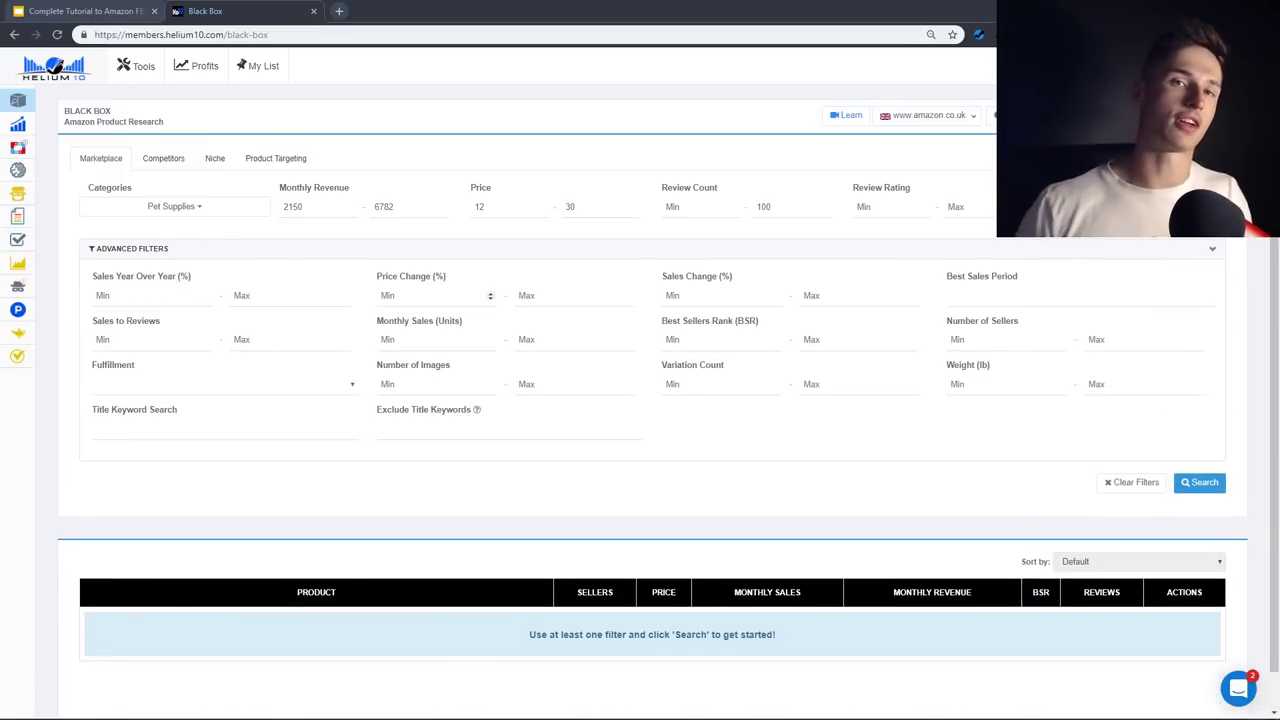
{"action": "left_click", "coordinate": [381, 295]}
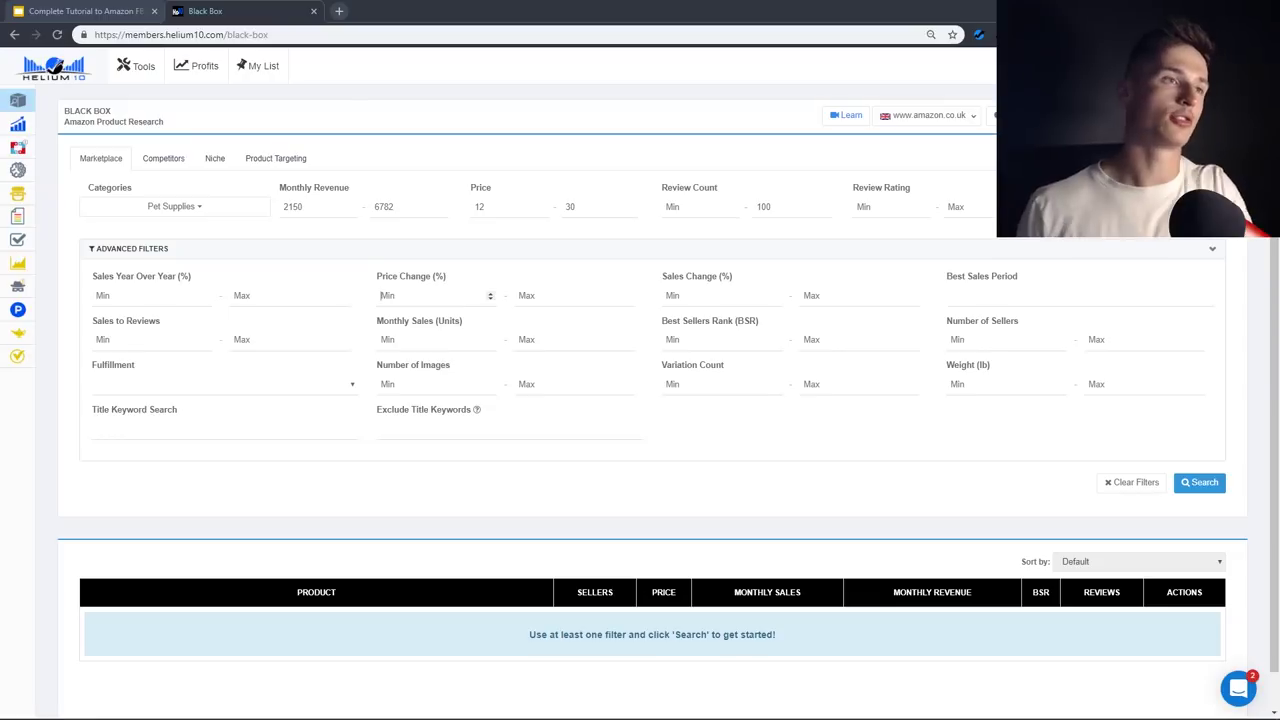
{"action": "type", "text": "0"}
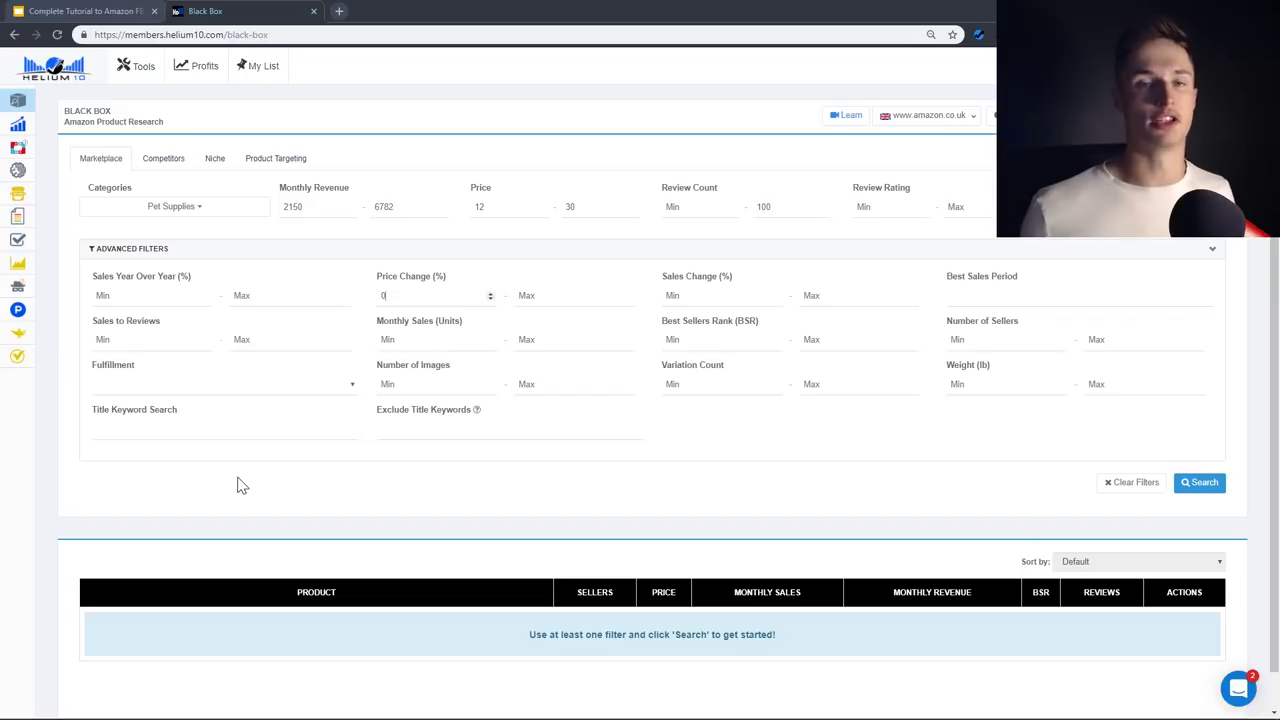
{"action": "left_click", "coordinate": [145, 342]}
{"action": "type", "text": "3"}
Set the maximum Best Sellers Rank (BSR) to 2000.
{"action": "left_click_drag", "start_coordinate": [664, 322], "coordinate": [783, 329]}
{"action": "left_click", "coordinate": [785, 332]}
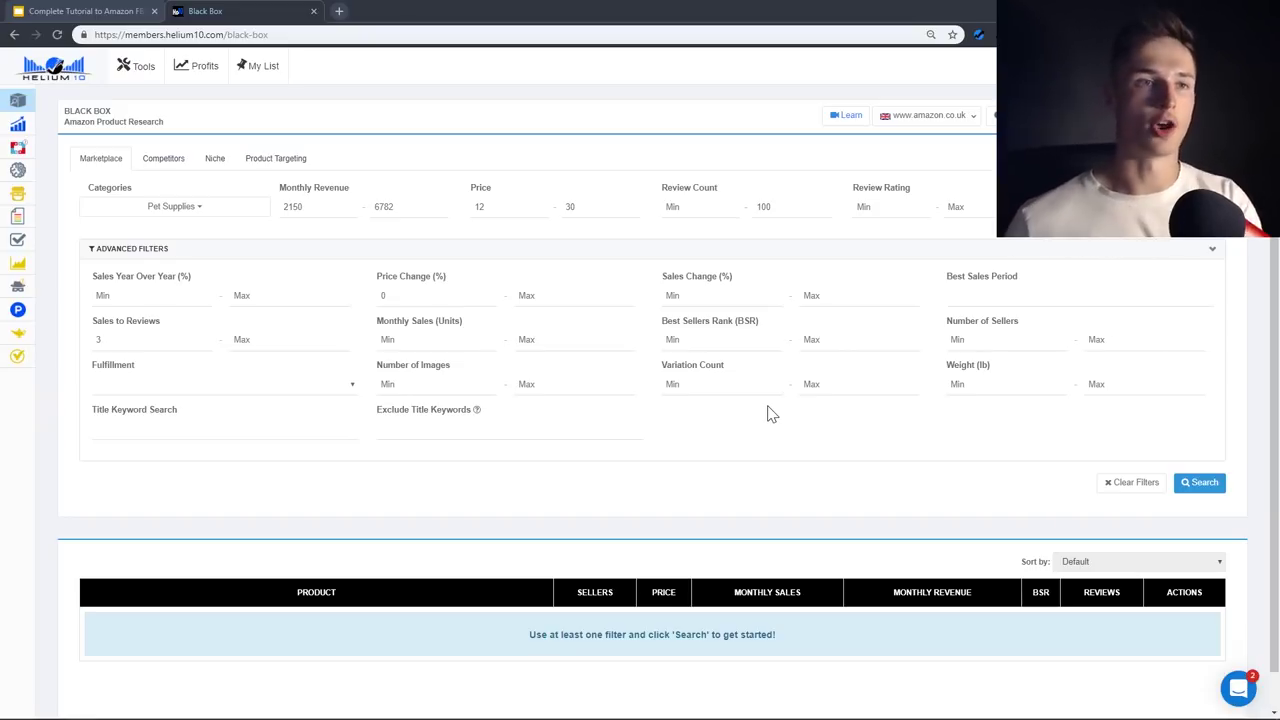
{"action": "left_click", "coordinate": [913, 340]}
{"action": "type", "text": "2000"}
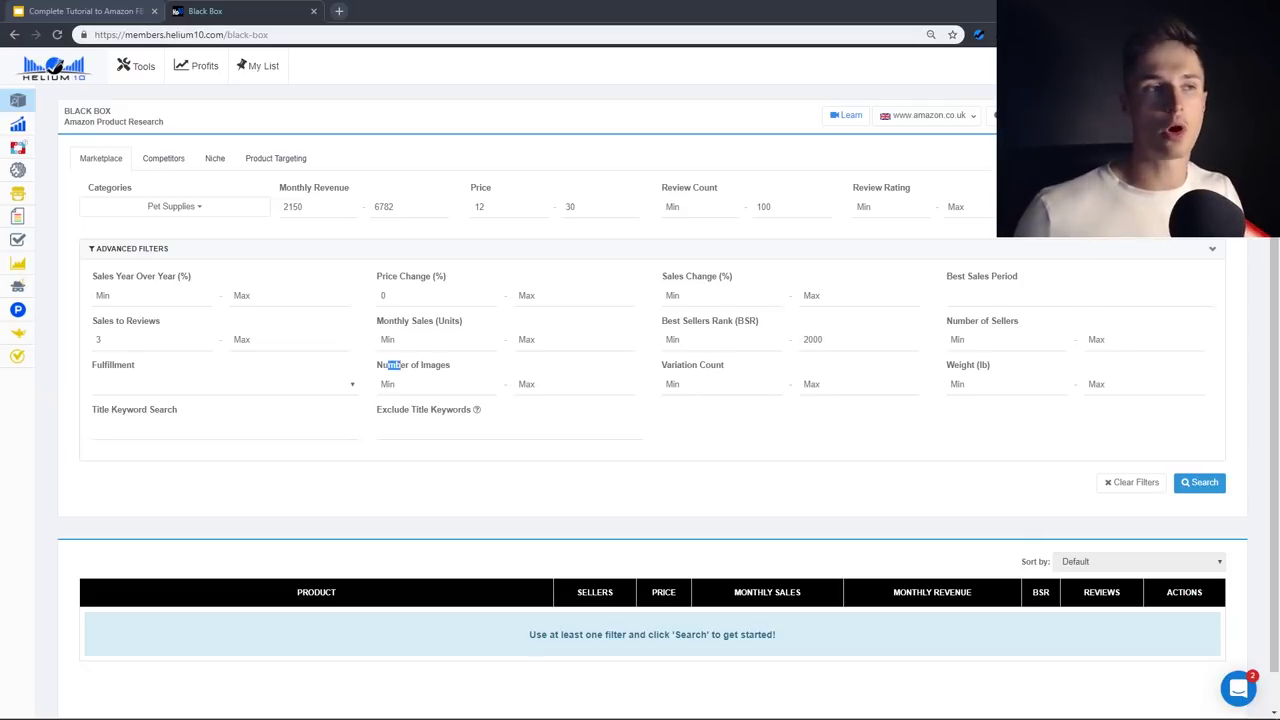
Set the maximum number of images to 3.
{"action": "left_click_drag", "start_coordinate": [400, 366], "coordinate": [432, 366]}
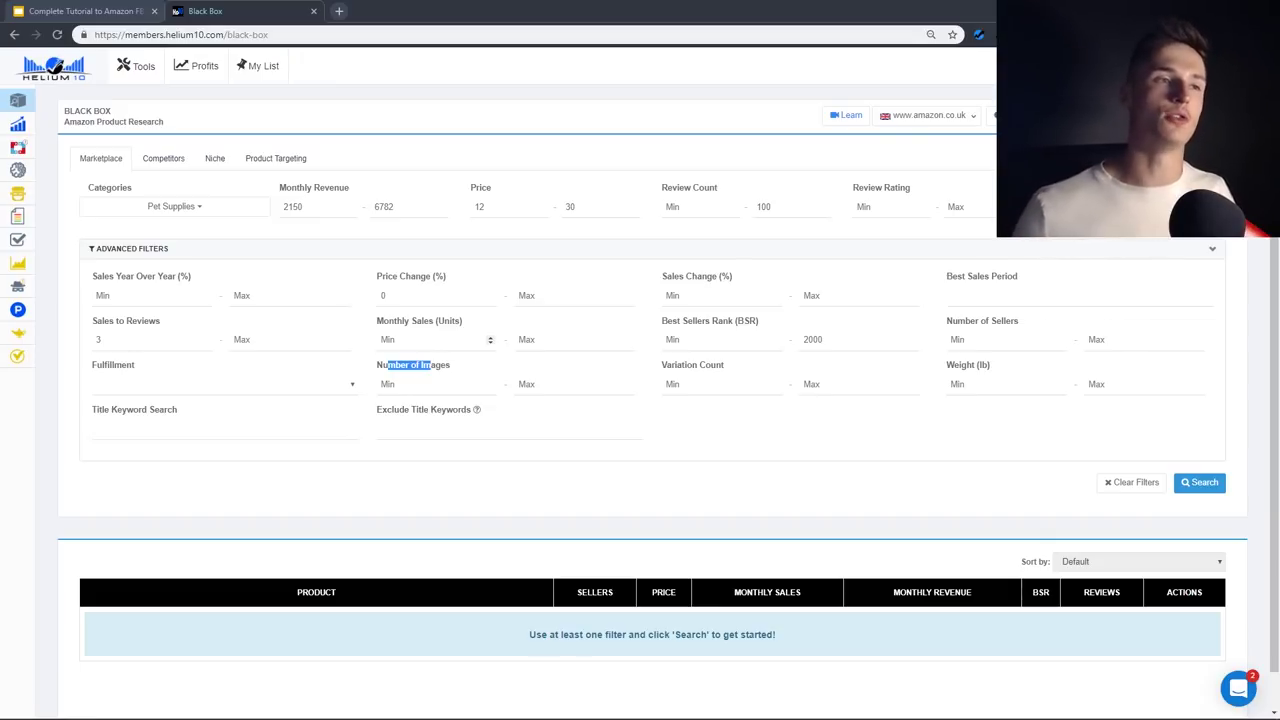
{"action": "left_click", "coordinate": [524, 384]}
{"action": "type", "text": "3"}
{"action": "left_click", "coordinate": [651, 517]}
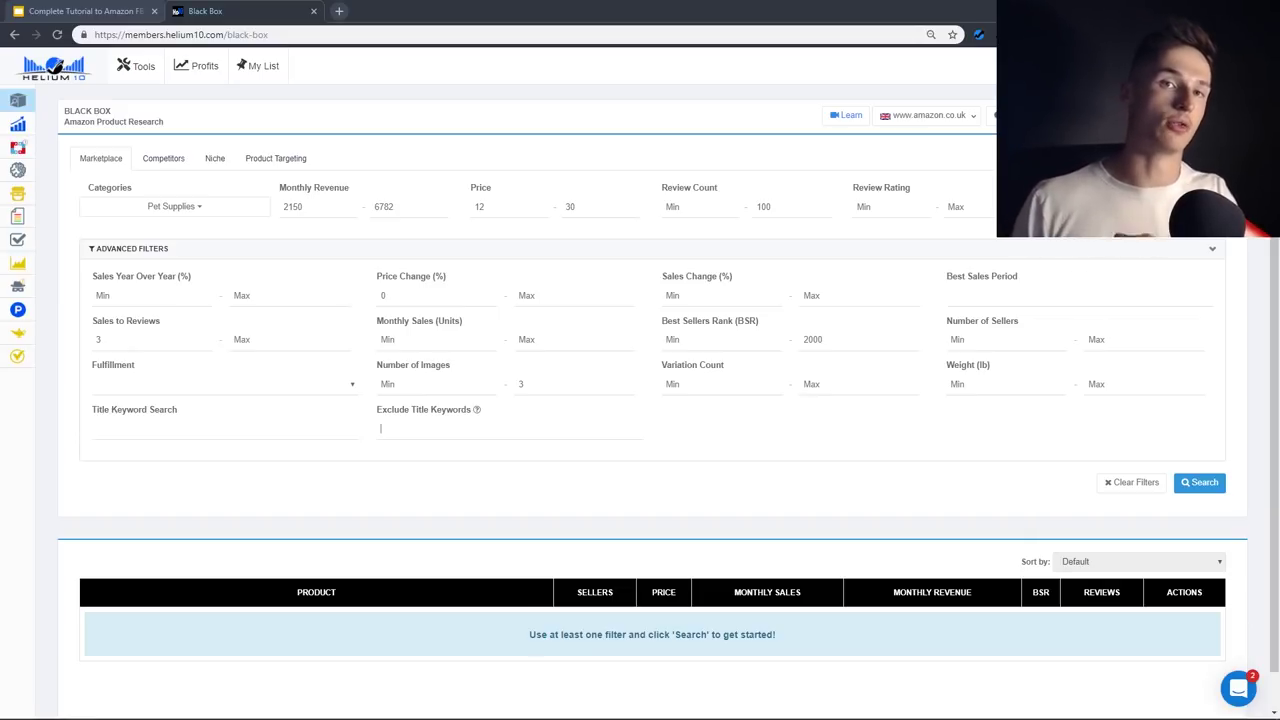
Enter nike and adidas as title keywords to exclude.
{"action": "left_click", "coordinate": [380, 428]}
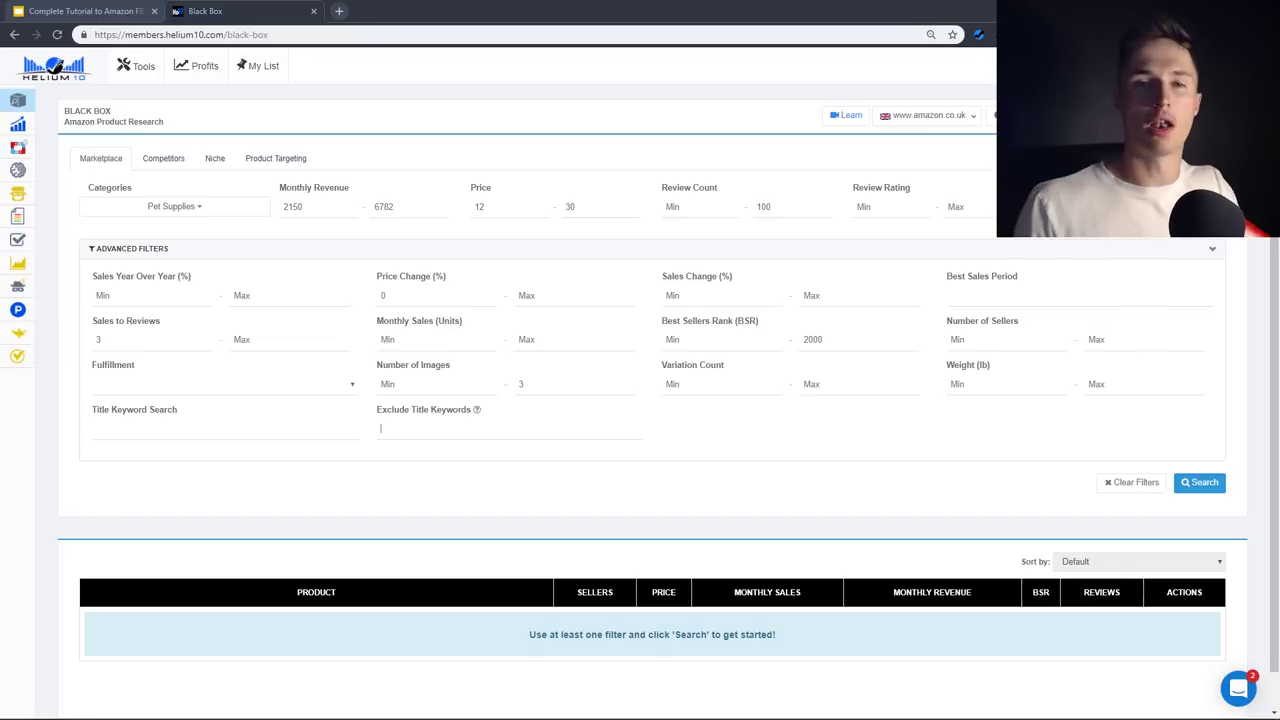
{"action": "type", "text": "nike, ad"}
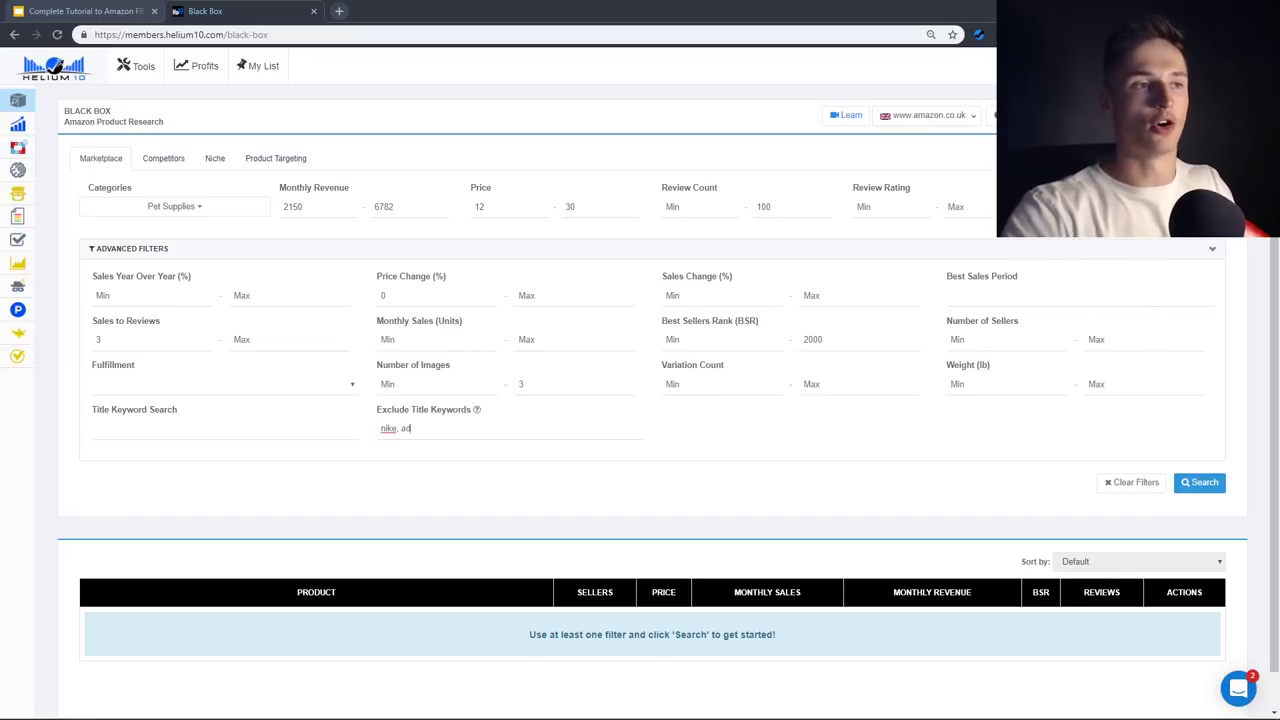
{"action": "type", "text": "idas,"}
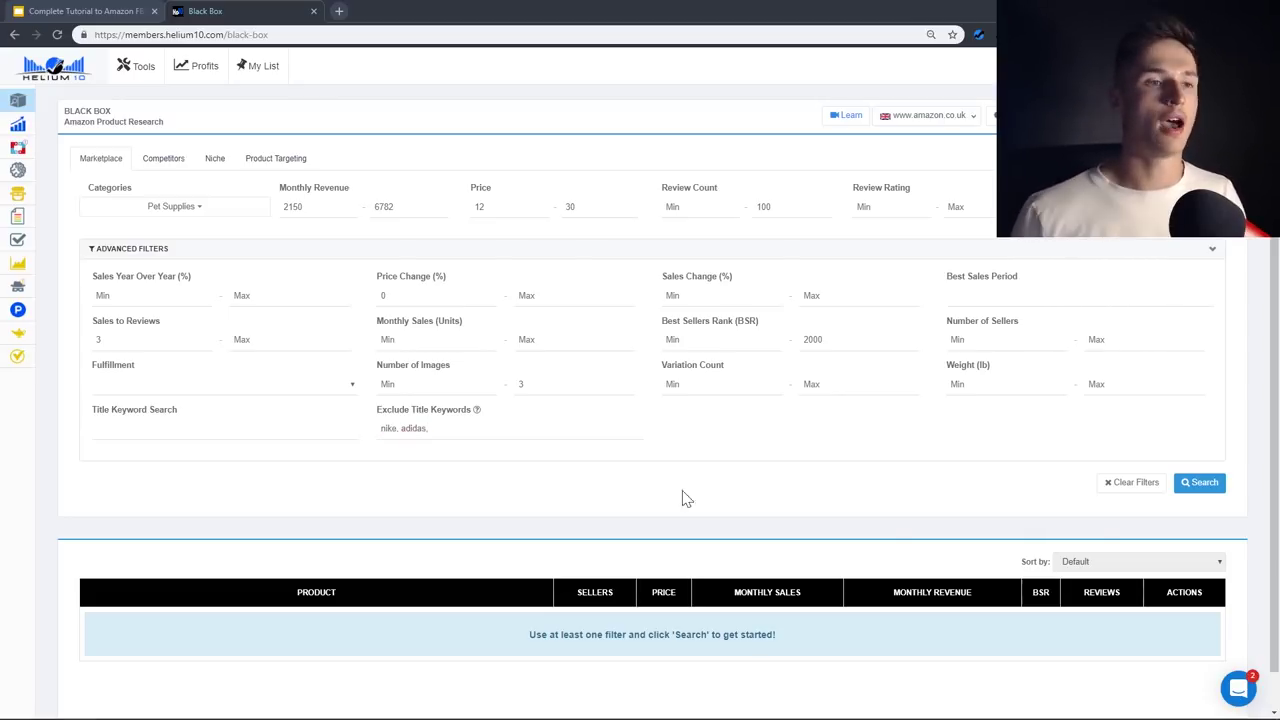
Run the product search, remove the maximum number of images, and search again.
{"action": "left_click", "coordinate": [1180, 484]}
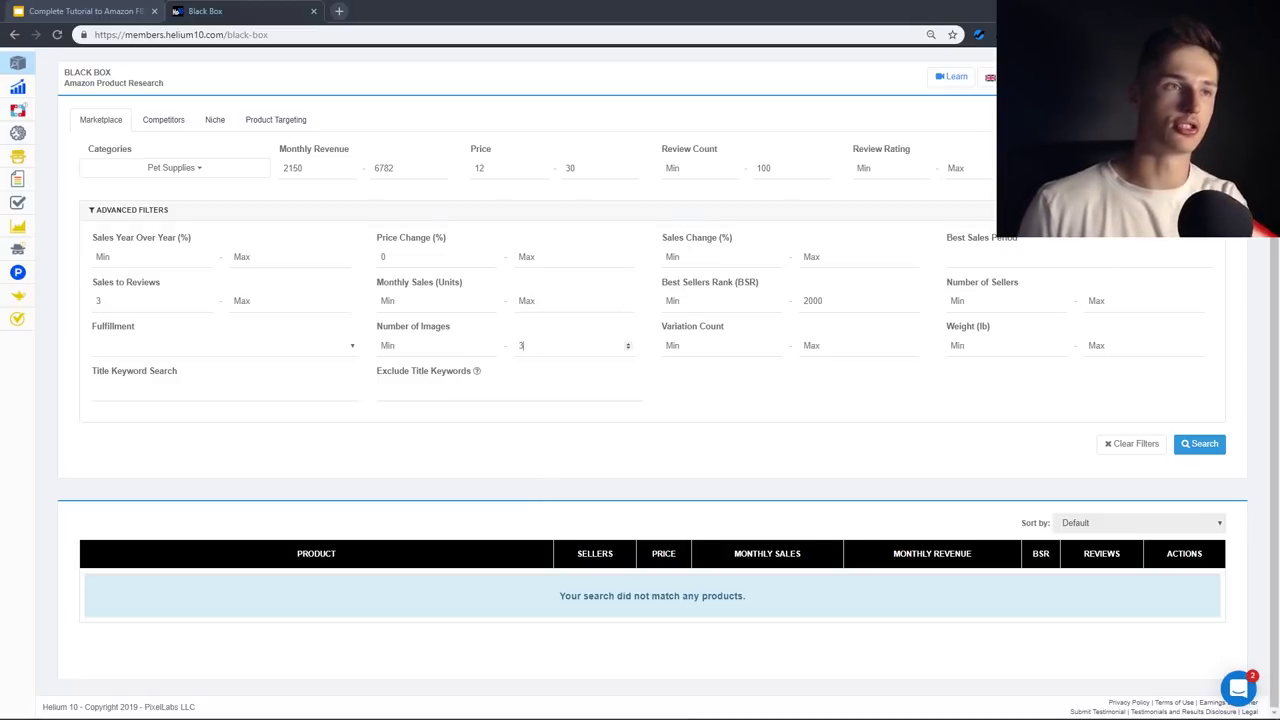
{"action": "key", "text": "BackSpace"}
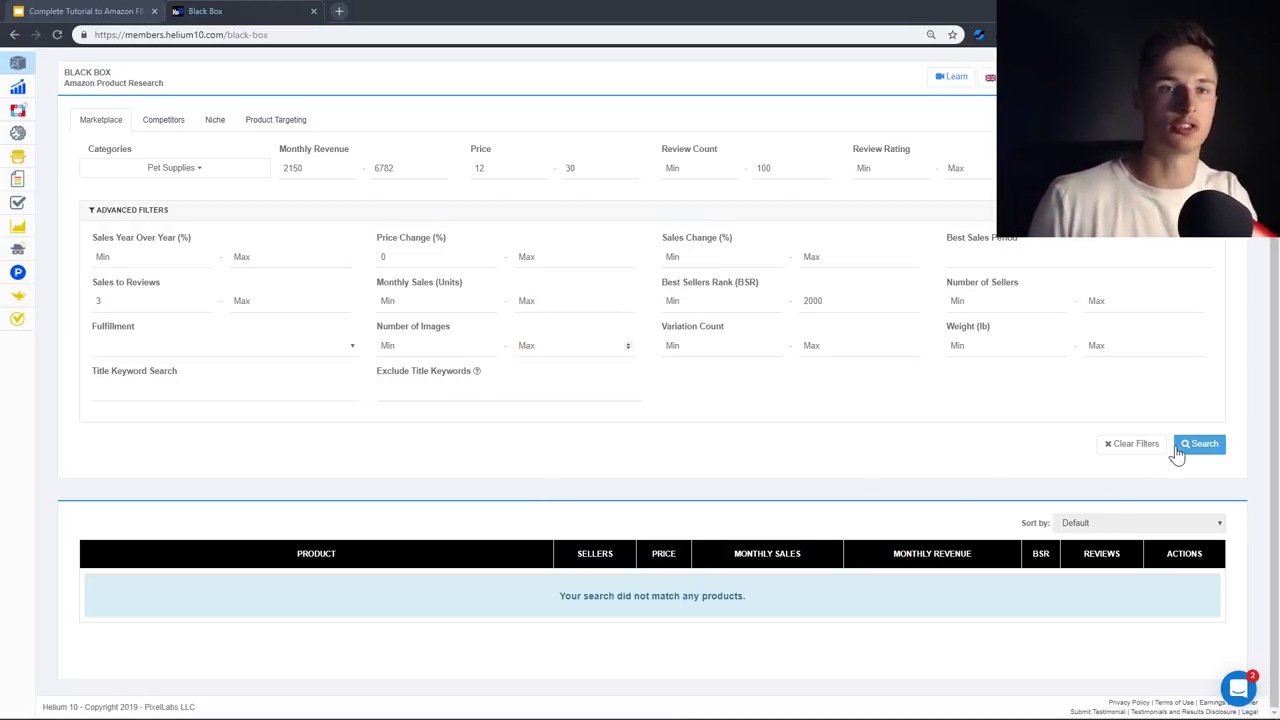
{"action": "left_click", "coordinate": [1182, 449]}
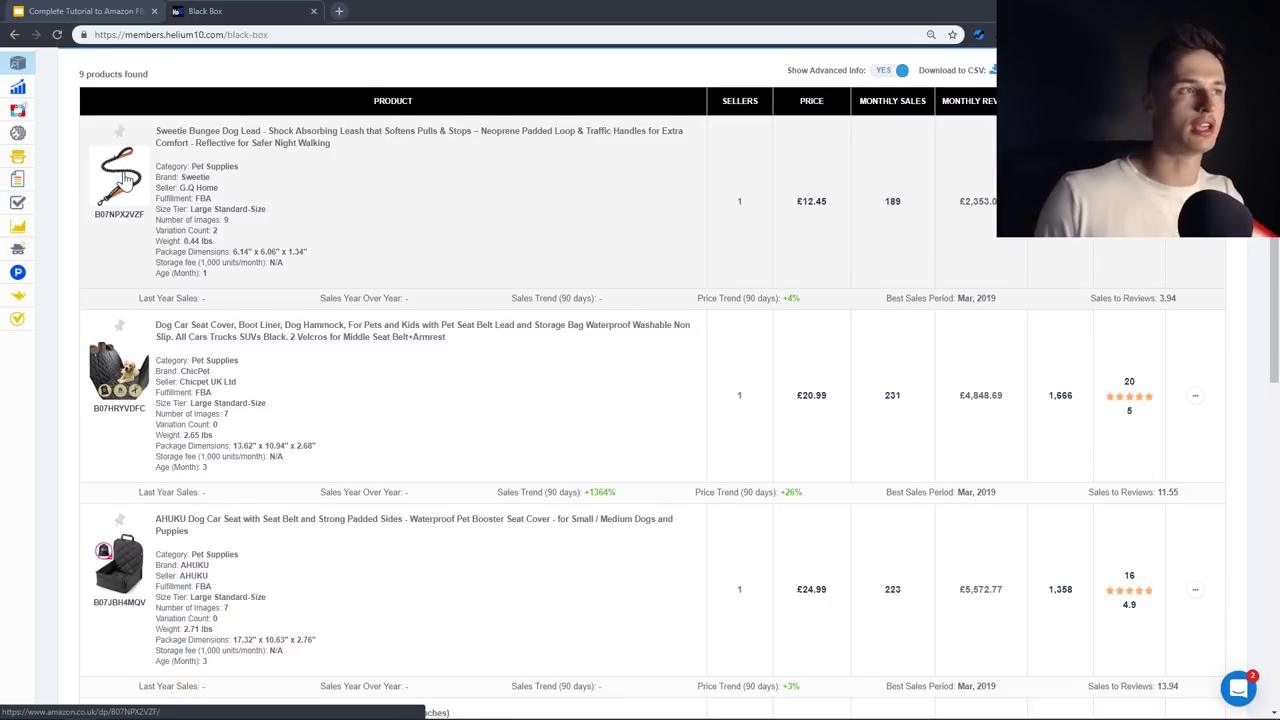
Pin the ChicPet Dog Car Seat Cover to the list and open its Amazon listing and the AHUKU Dog Car Seat's in new tabs.
{"action": "scroll", "coordinate": [125, 190], "scroll_direction": "down", "scroll_amount": 2}
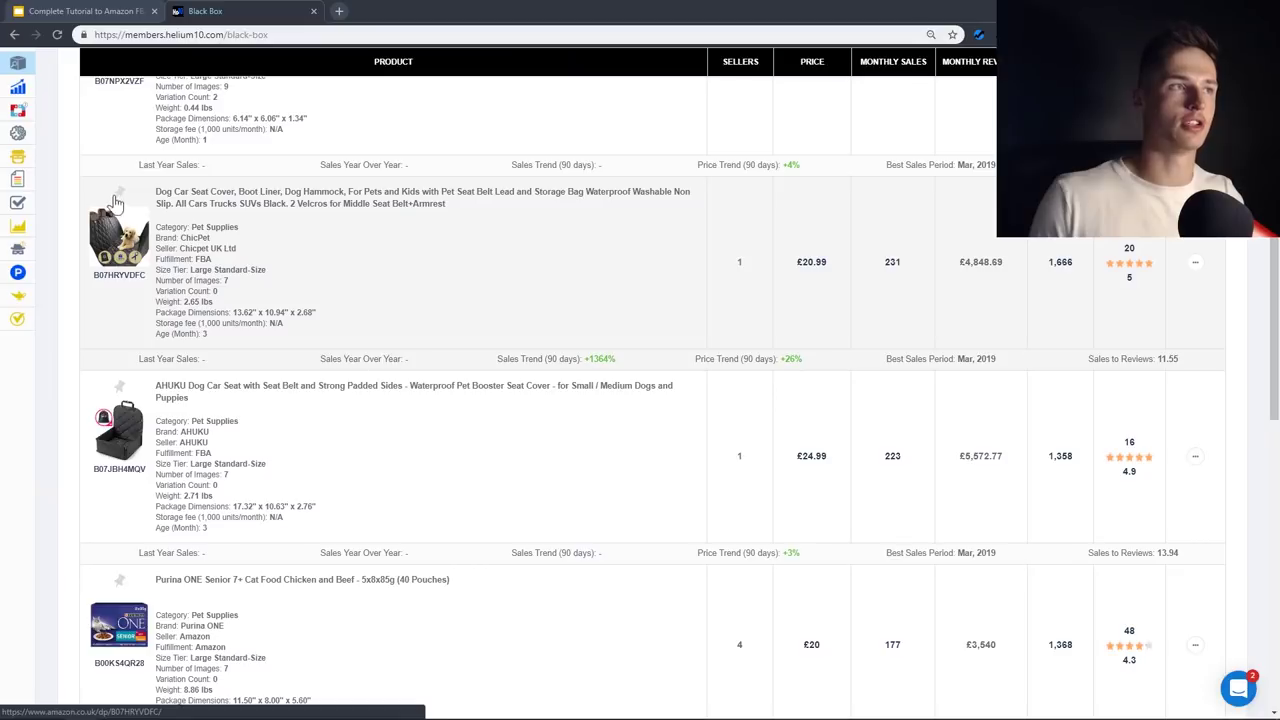
{"action": "left_click", "coordinate": [118, 194]}
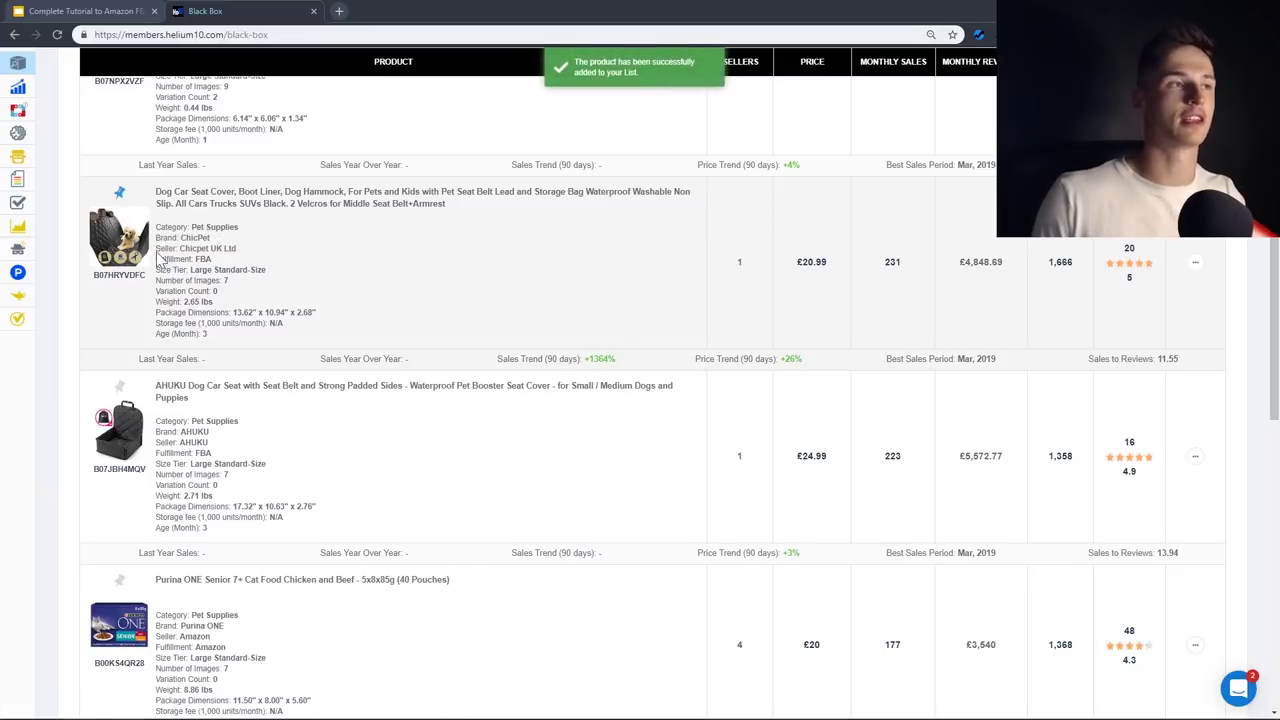
{"action": "middle_click", "coordinate": [140, 237]}
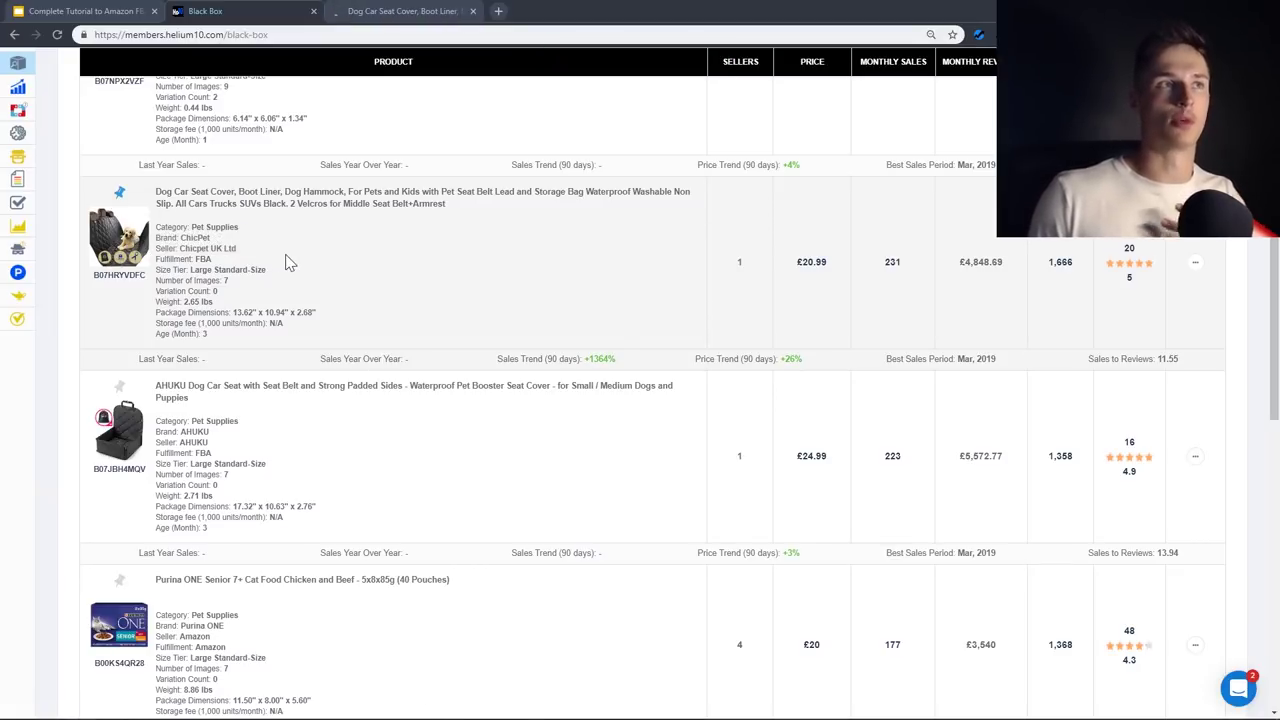
{"action": "scroll", "coordinate": [267, 232], "scroll_direction": "down", "scroll_amount": 1}
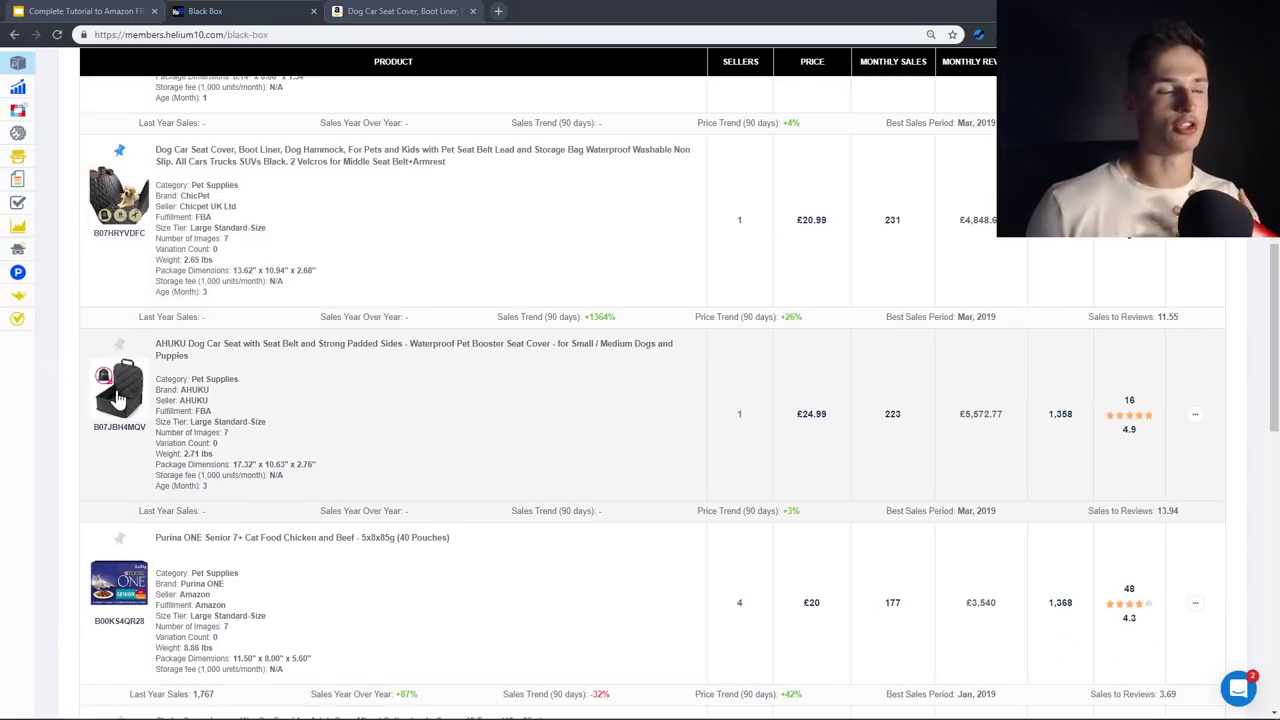
{"action": "middle_click", "coordinate": [115, 403]}
Examine the monthly revenue of the Dog Car Seat Cover alongside the neighbouring results.
{"action": "scroll", "coordinate": [110, 403], "scroll_direction": "down", "scroll_amount": 3}
{"action": "scroll", "coordinate": [964, 316], "scroll_direction": "up", "scroll_amount": 4}
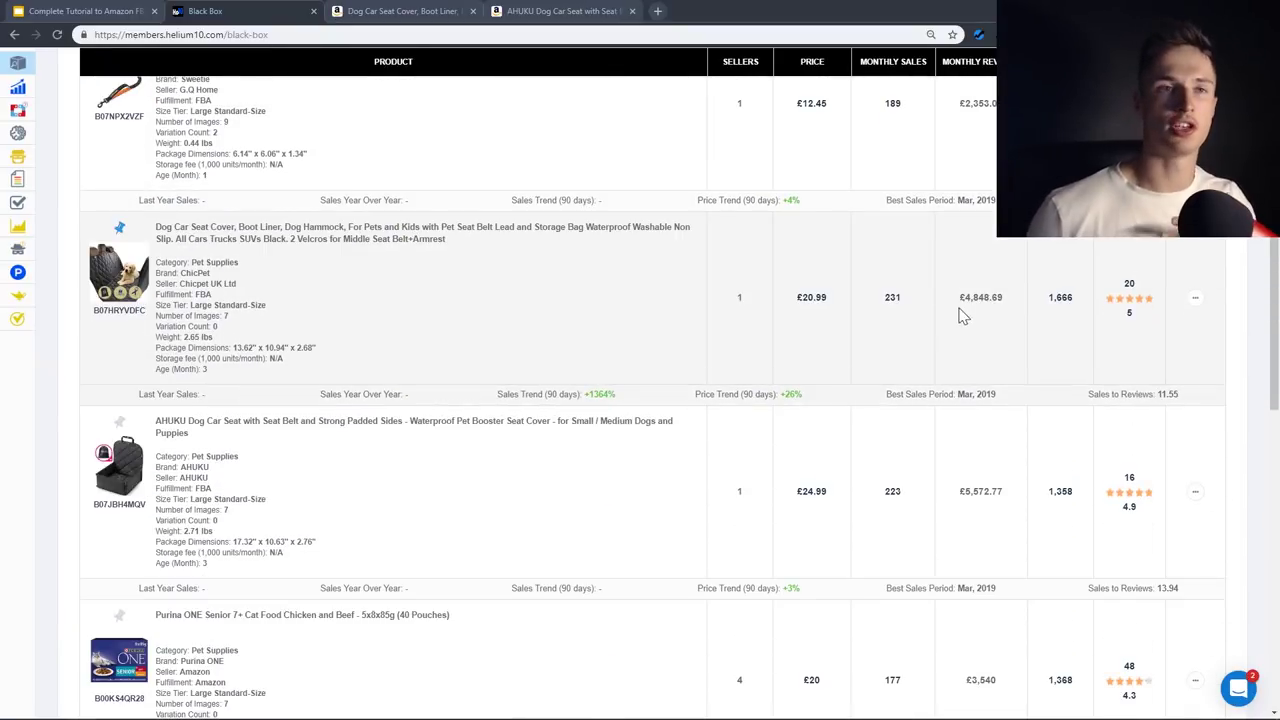
{"action": "left_click_drag", "start_coordinate": [964, 298], "coordinate": [1003, 298]}
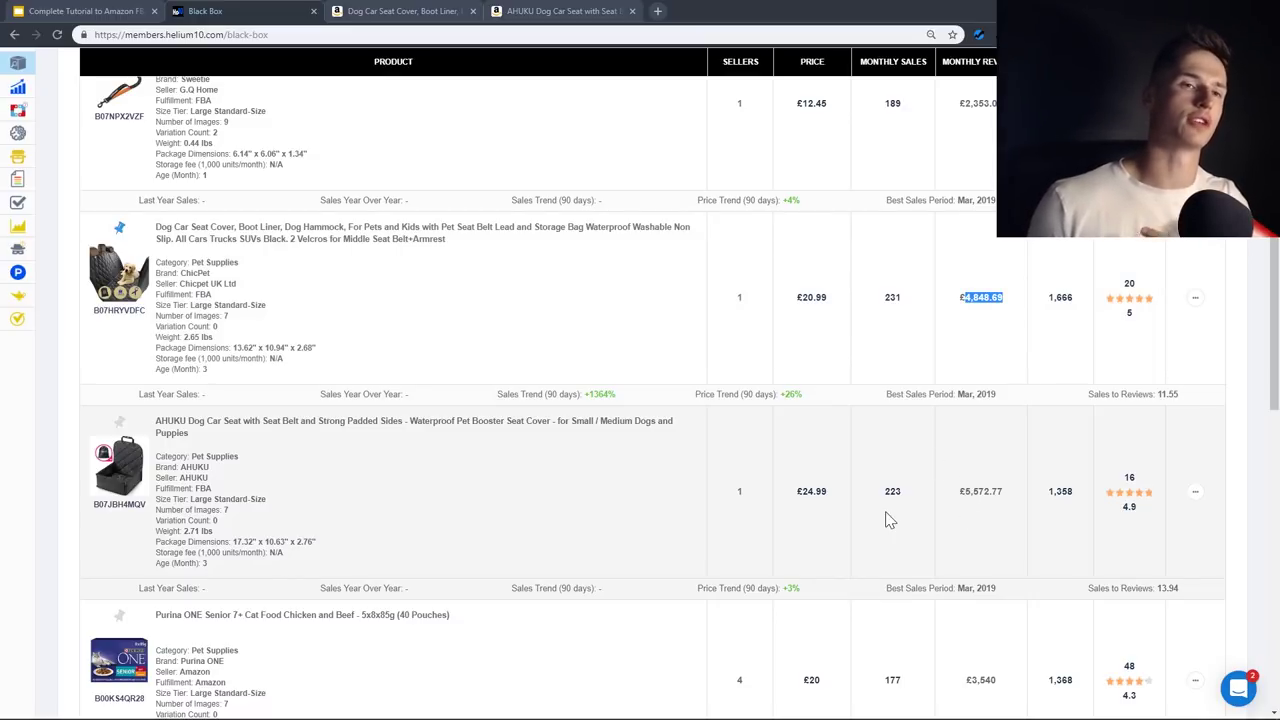
{"action": "left_click", "coordinate": [958, 538]}
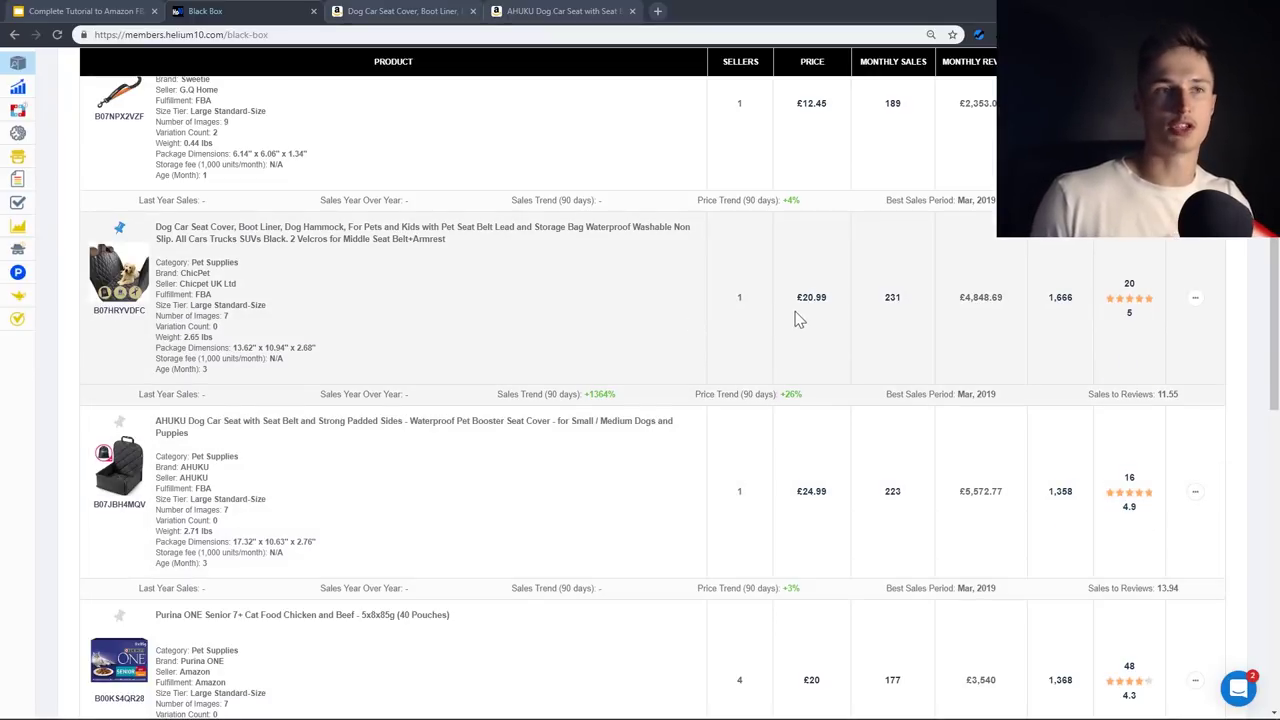
Compare the price and monthly revenue of the ChicPet Dog Car Seat Cover and the AHUKU Dog Car Seat.
{"action": "left_click_drag", "start_coordinate": [796, 312], "coordinate": [846, 317]}
{"action": "left_click_drag", "start_coordinate": [851, 508], "coordinate": [813, 503]}
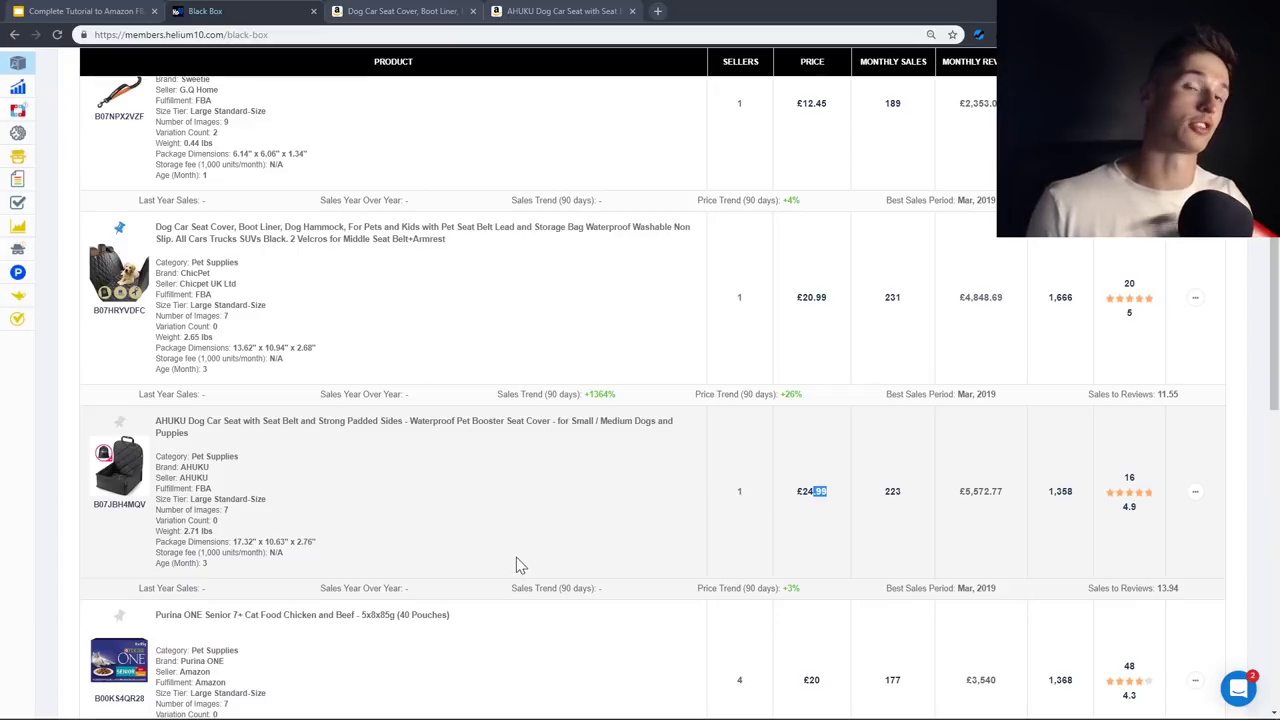
{"action": "left_click", "coordinate": [966, 484]}
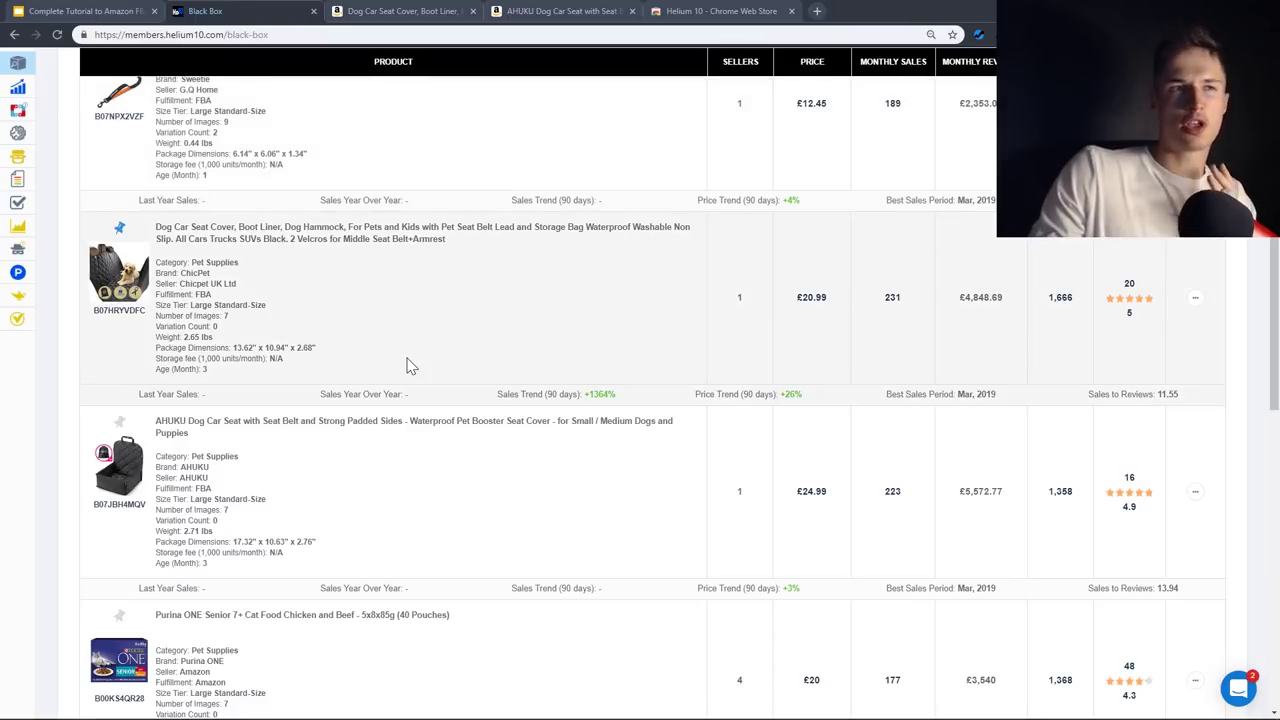
View the Helium 10 extension's page in the Chrome Web Store.
{"action": "left_click", "coordinate": [695, 11]}
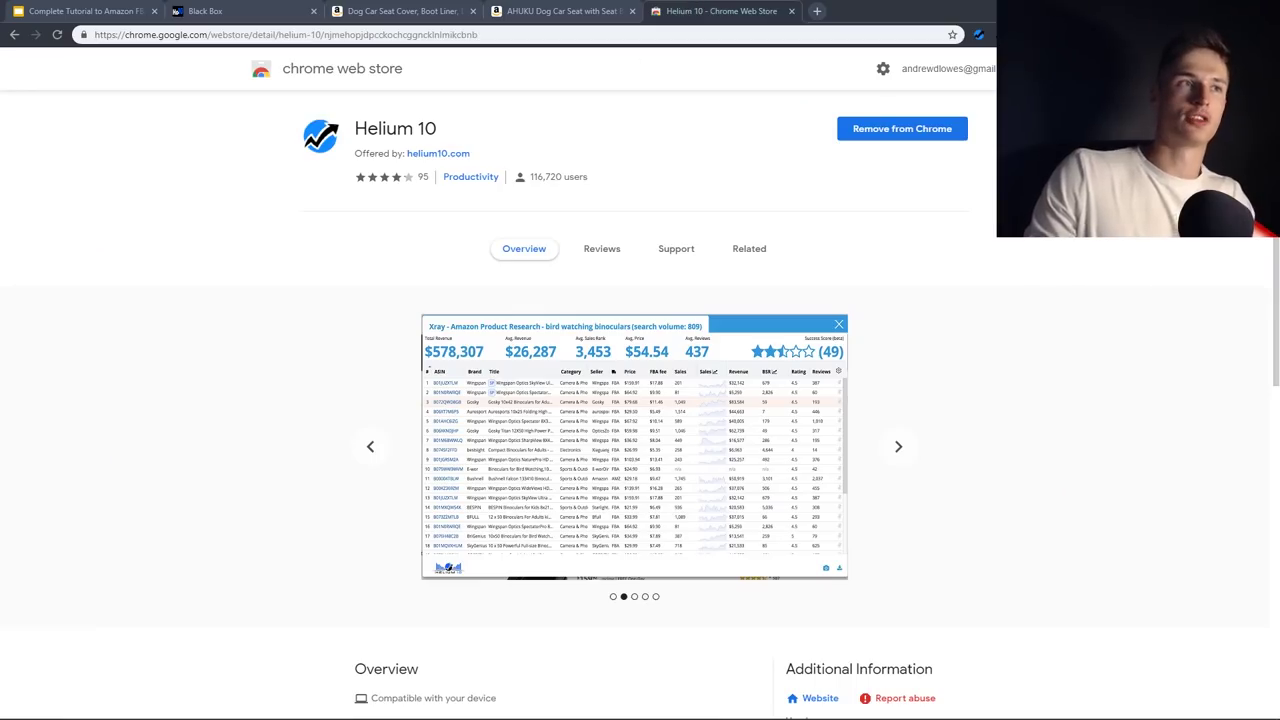
{"action": "left_click_drag", "start_coordinate": [364, 128], "coordinate": [455, 127]}
{"action": "left_click", "coordinate": [473, 133]}
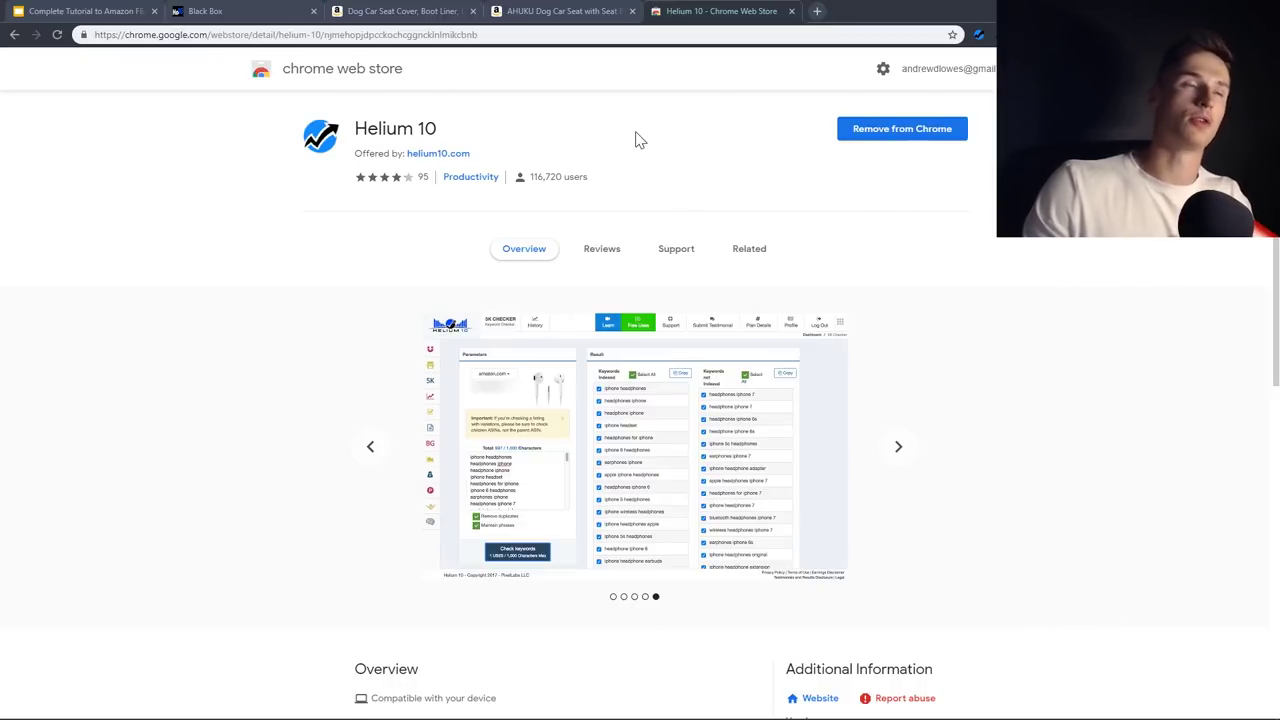
Check the ChicPet Dog Car Seat Cover's Amazon listing with Helium 10's Xray, and close the report.
{"action": "left_click", "coordinate": [415, 11]}
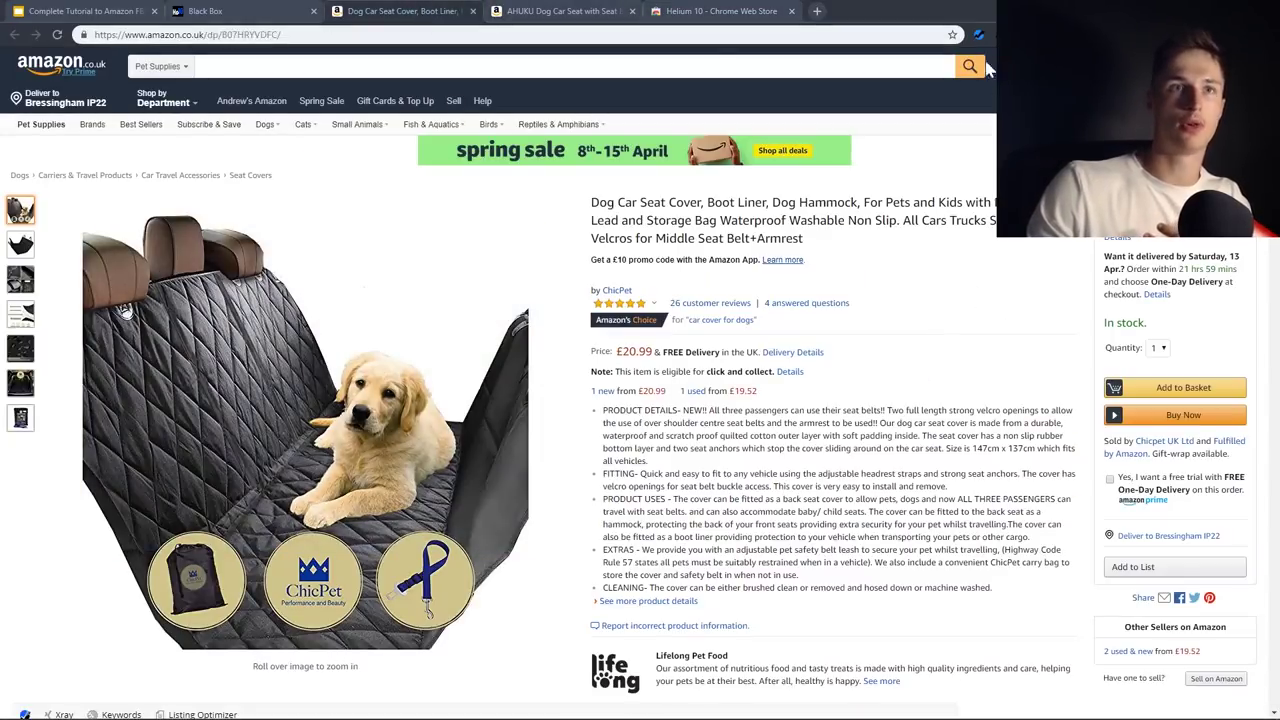
{"action": "left_click", "coordinate": [978, 34]}
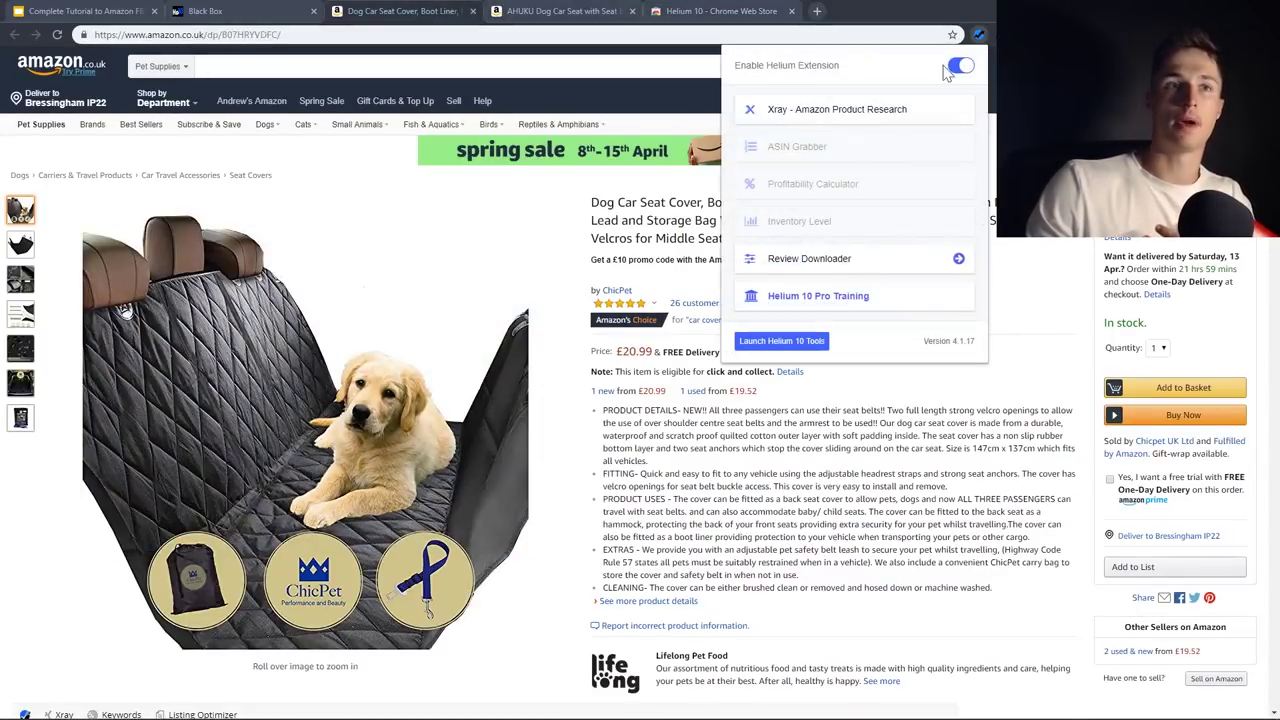
{"action": "left_click", "coordinate": [845, 110]}
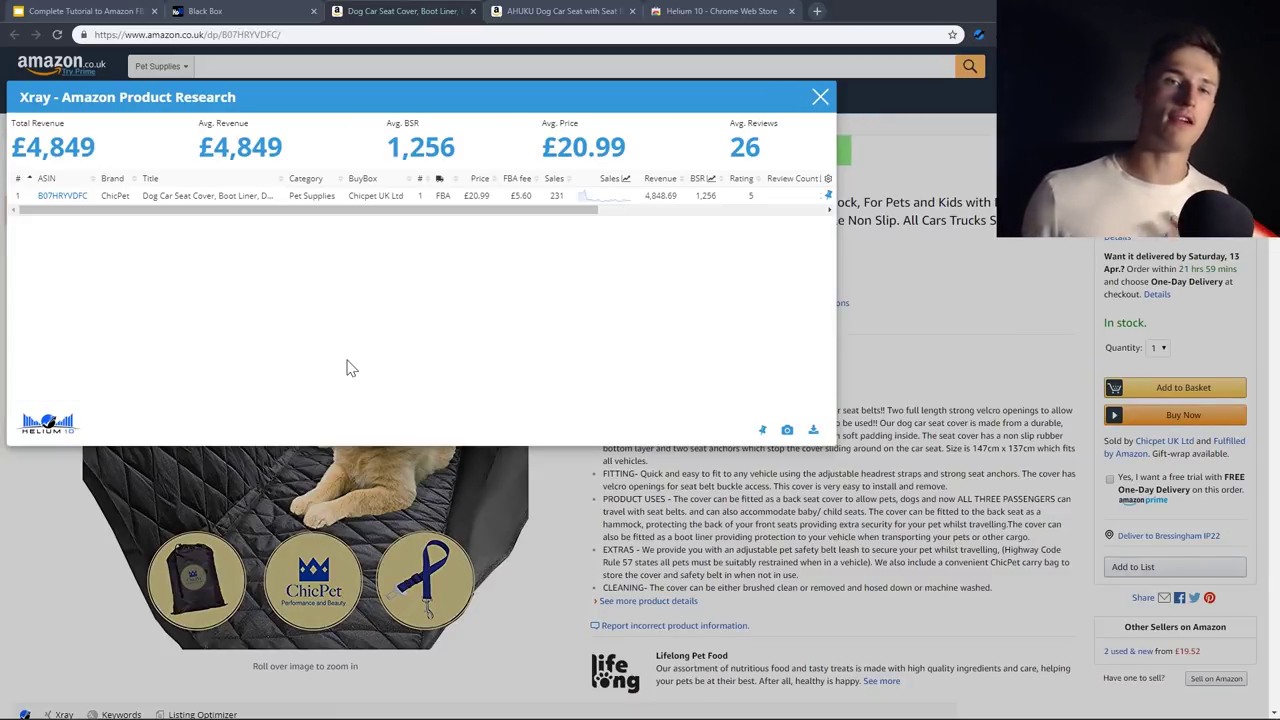
{"action": "key", "text": "Escape"}
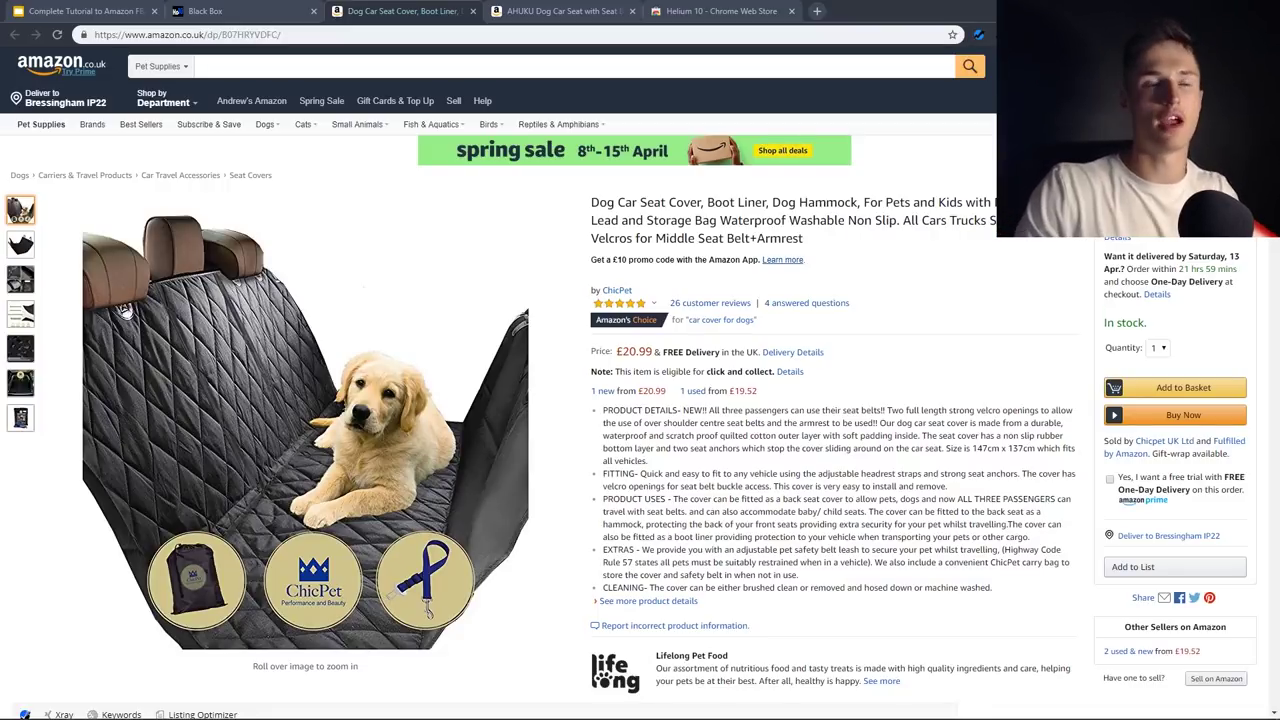
Copy "Dog Car Seat Cover" from the listing title and search Amazon for it in All Departments.
{"action": "left_click_drag", "start_coordinate": [591, 202], "coordinate": [702, 202]}
{"action": "key", "text": "ctrl+c"}
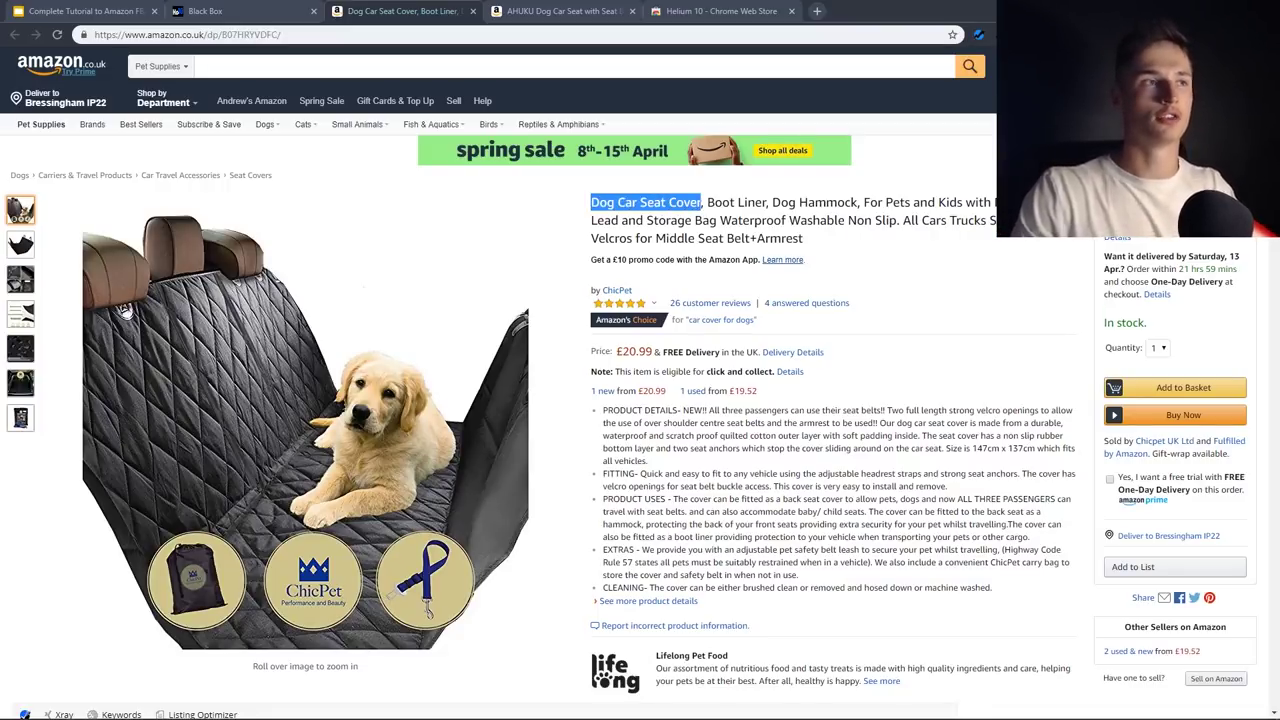
{"action": "left_click", "coordinate": [205, 66]}
{"action": "key", "text": "ctrl+v"}
{"action": "left_click", "coordinate": [160, 66]}
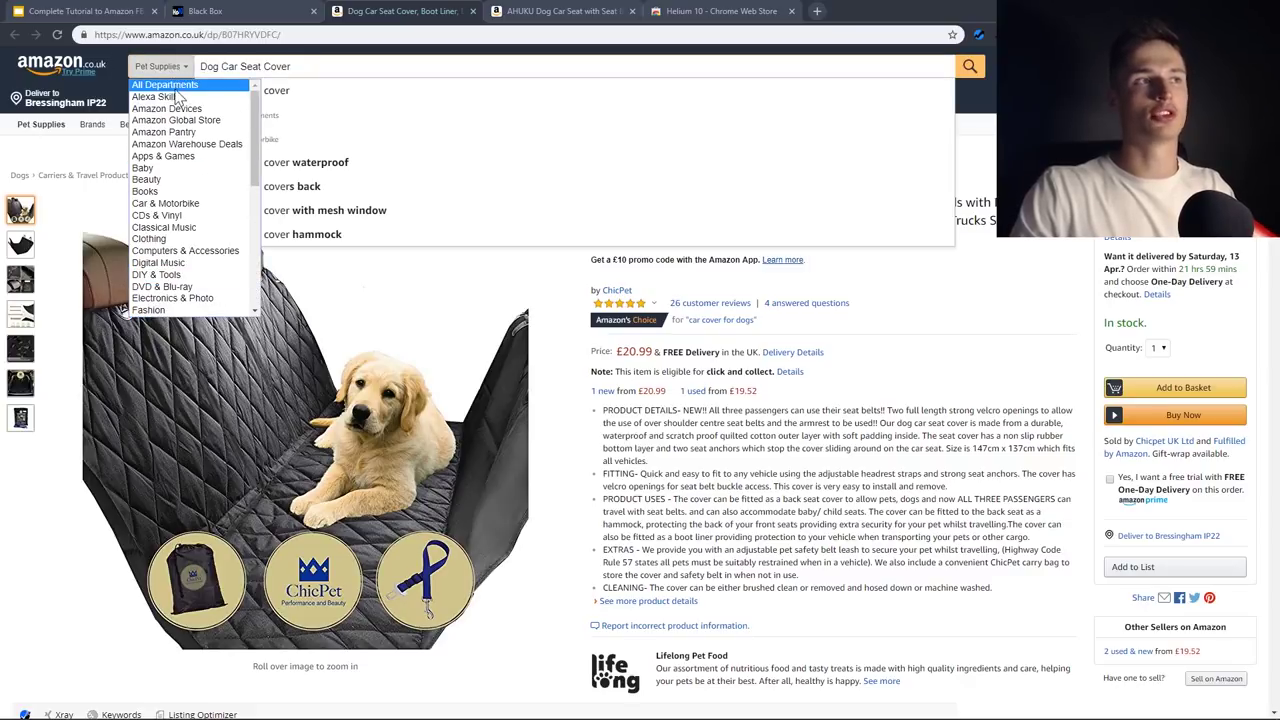
{"action": "left_click", "coordinate": [176, 85]}
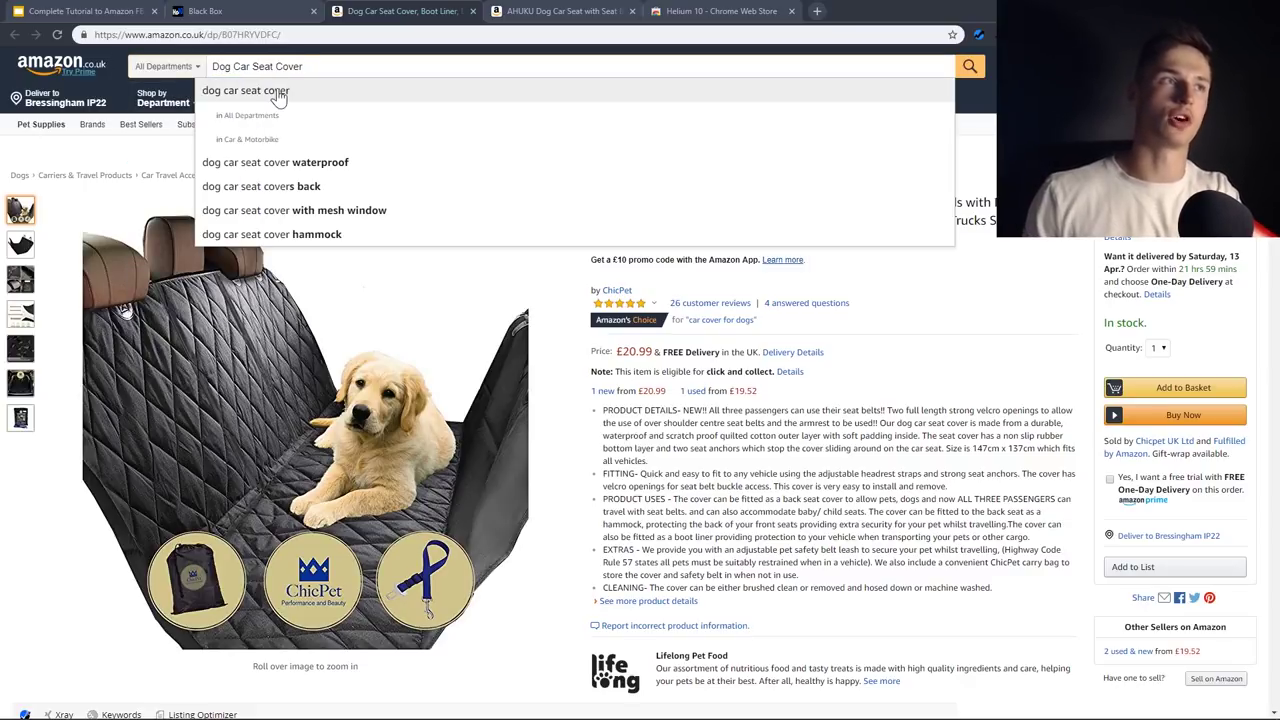
{"action": "key", "text": "Return"}
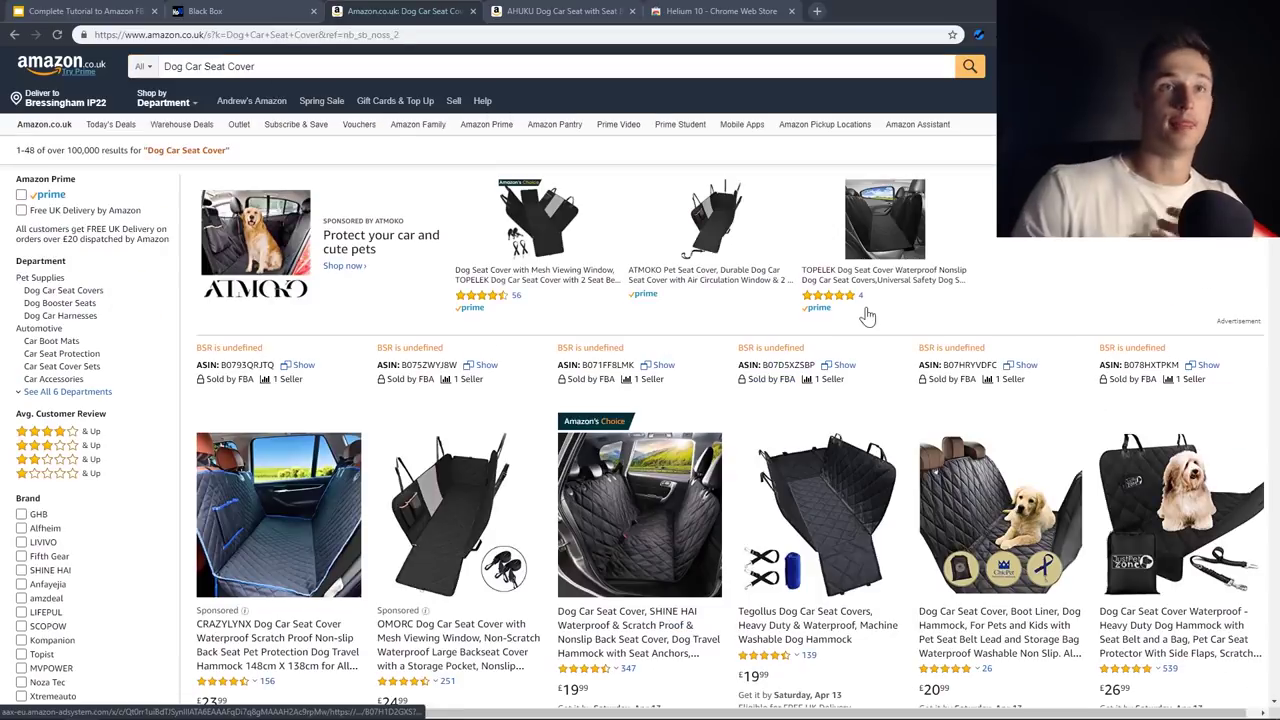
Run Xray on the search results and examine the Tegollus cover's revenue and the ChicPet cover's reviews chart.
{"action": "left_click", "coordinate": [978, 35]}
{"action": "left_click", "coordinate": [855, 112]}
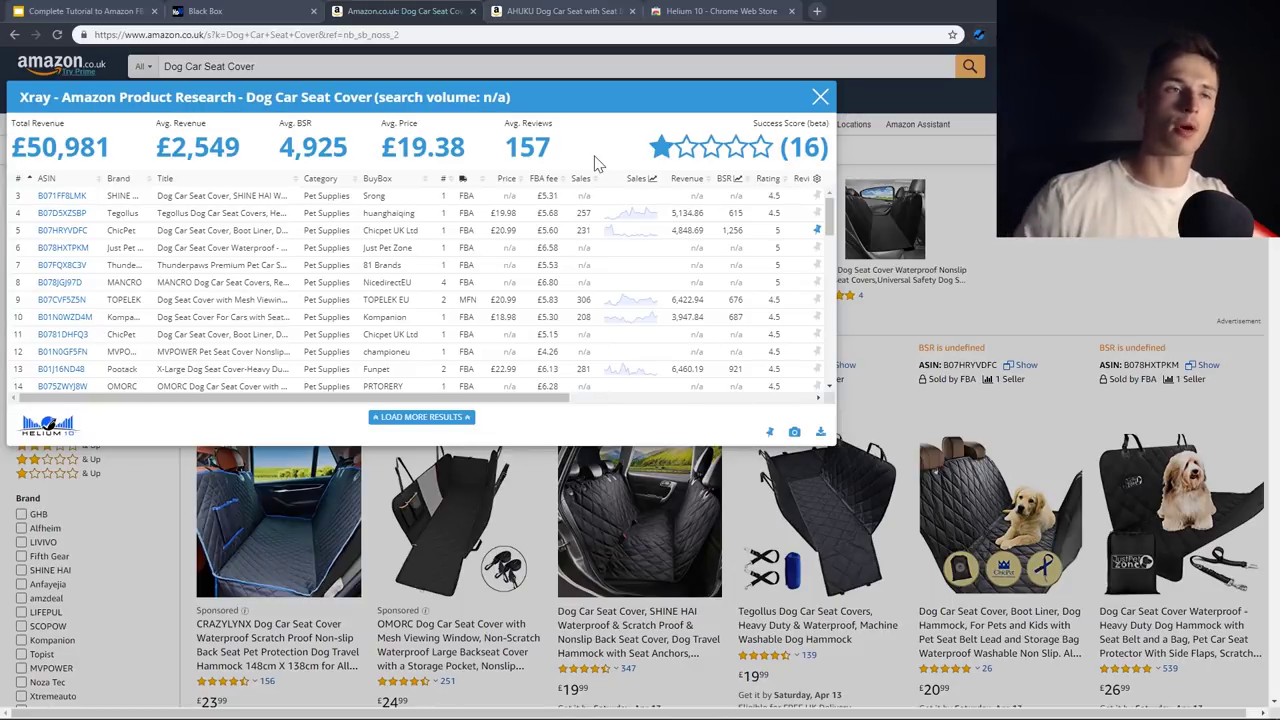
{"action": "double_click", "coordinate": [688, 213]}
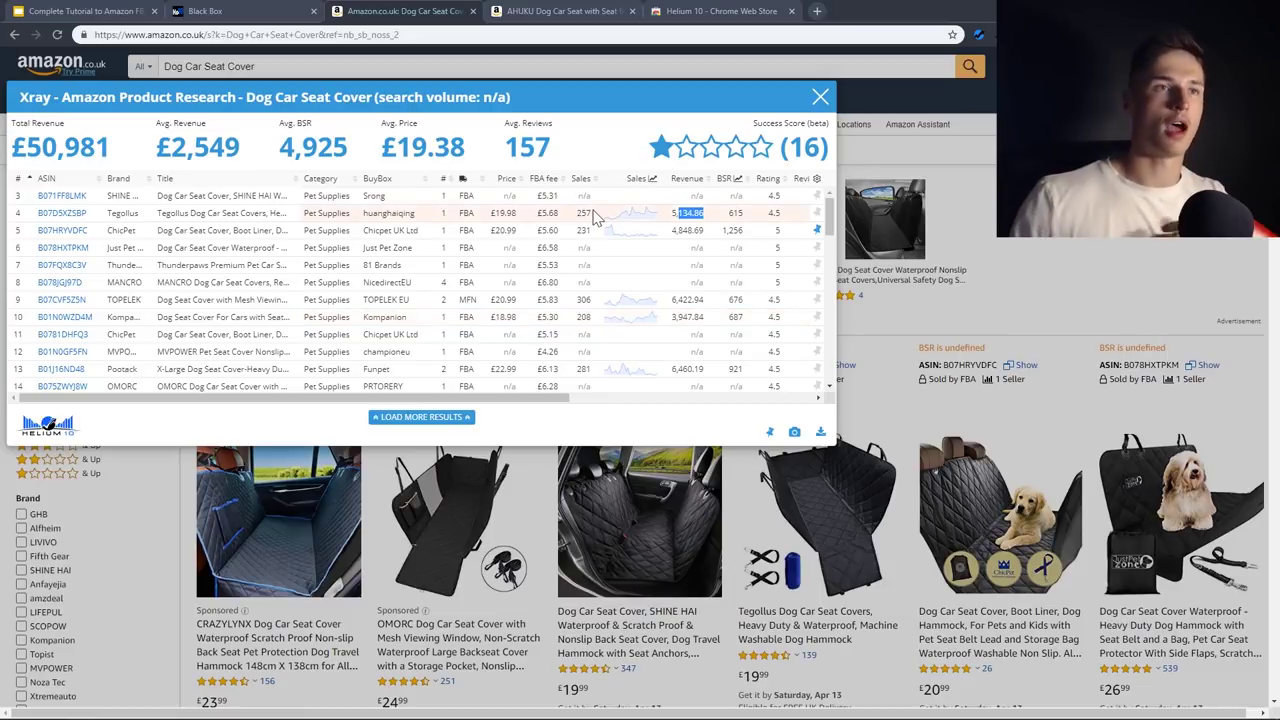
{"action": "scroll", "coordinate": [518, 320], "scroll_direction": "right", "scroll_amount": 3}
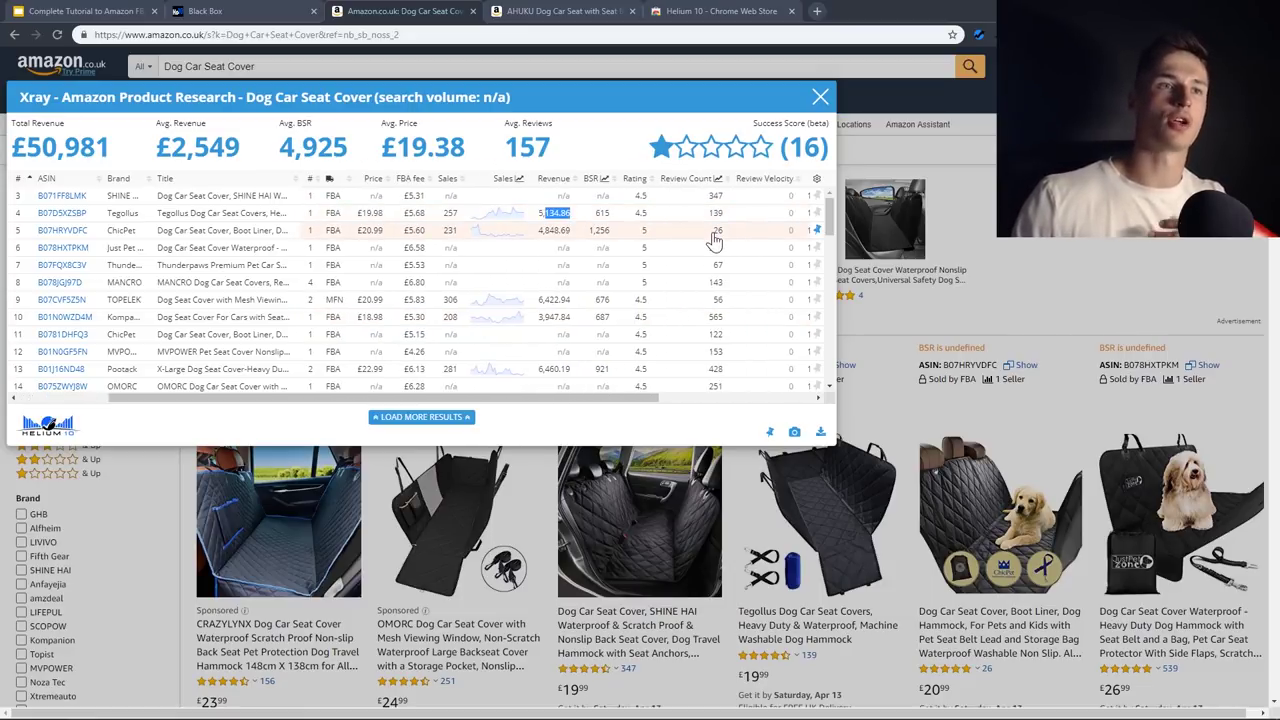
{"action": "left_click", "coordinate": [711, 233]}
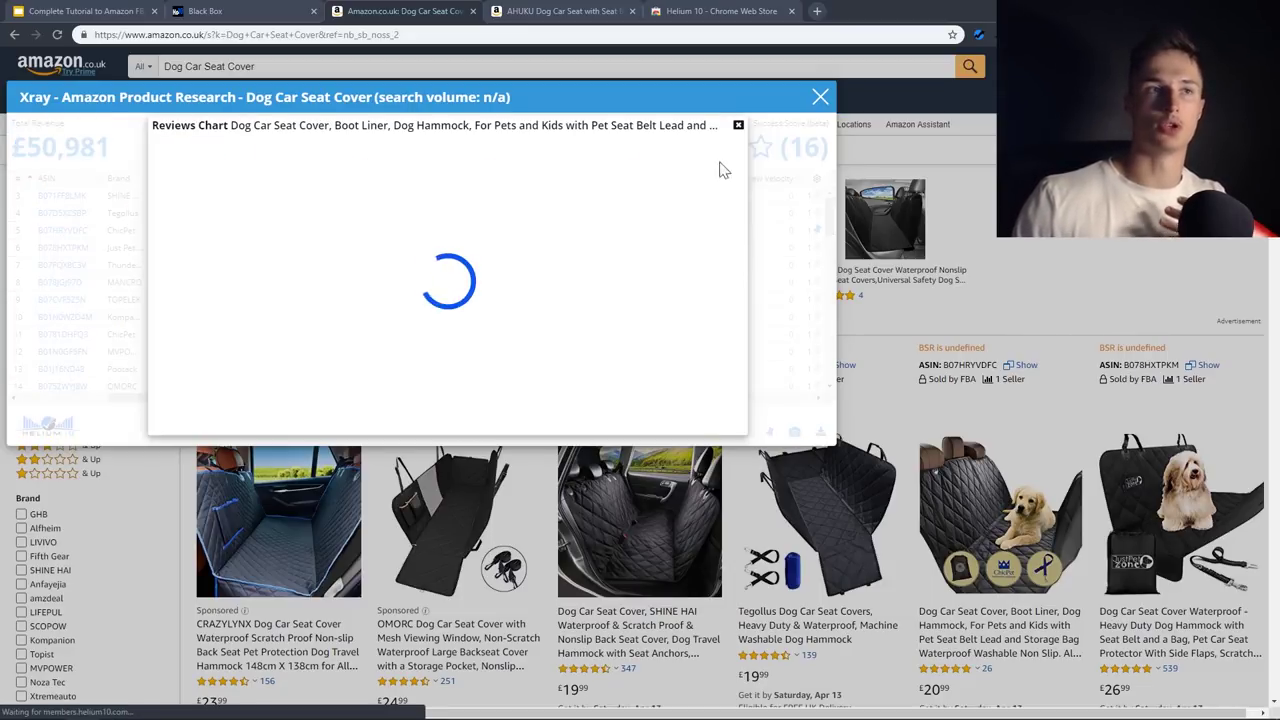
{"action": "left_click", "coordinate": [738, 125]}
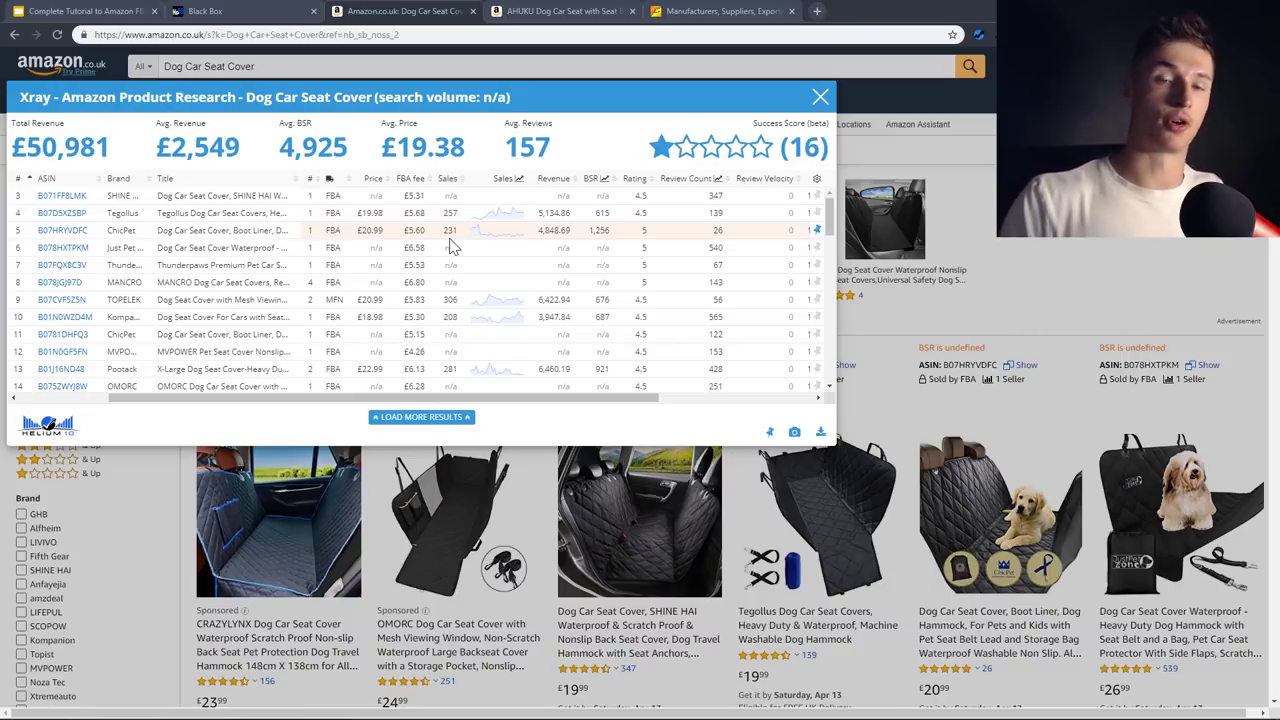
Switch to Alibaba, search for "Dog Car Seat Cover" and limit the supplier types to Trade Assurance.
{"action": "key", "text": "ctrl+5"}
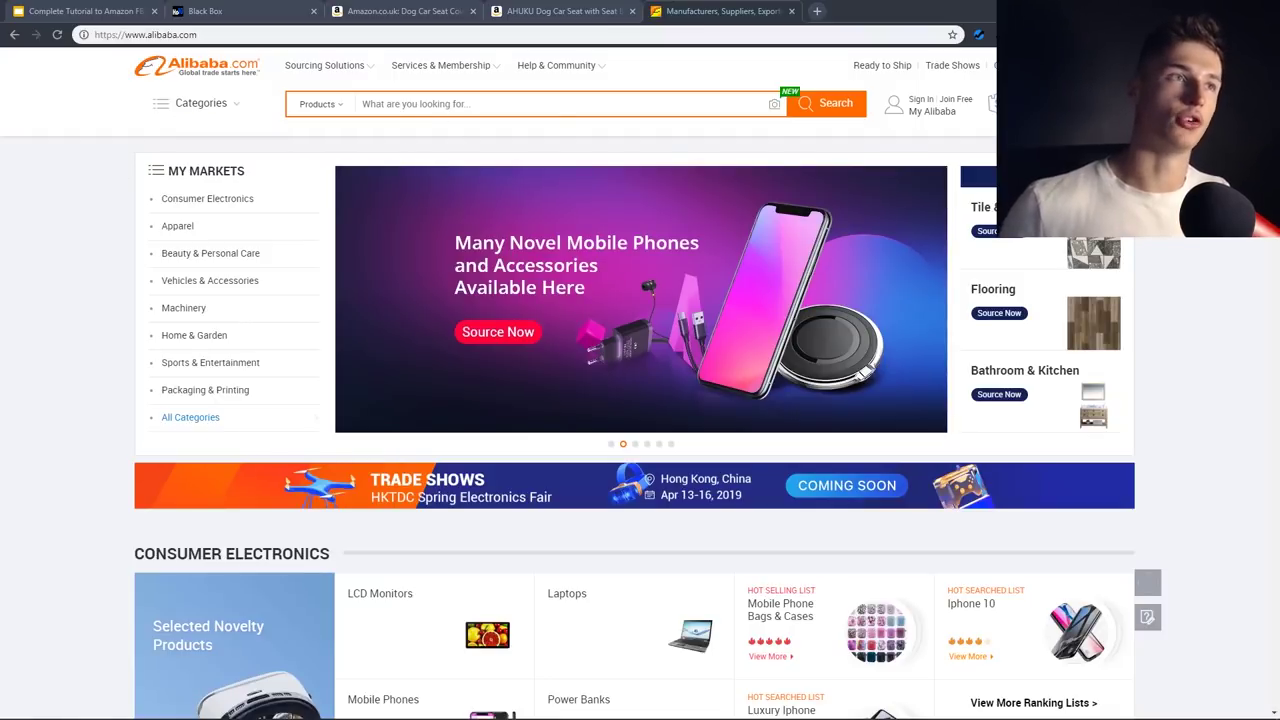
{"action": "left_click", "coordinate": [560, 103]}
{"action": "key", "text": "ctrl+v"}
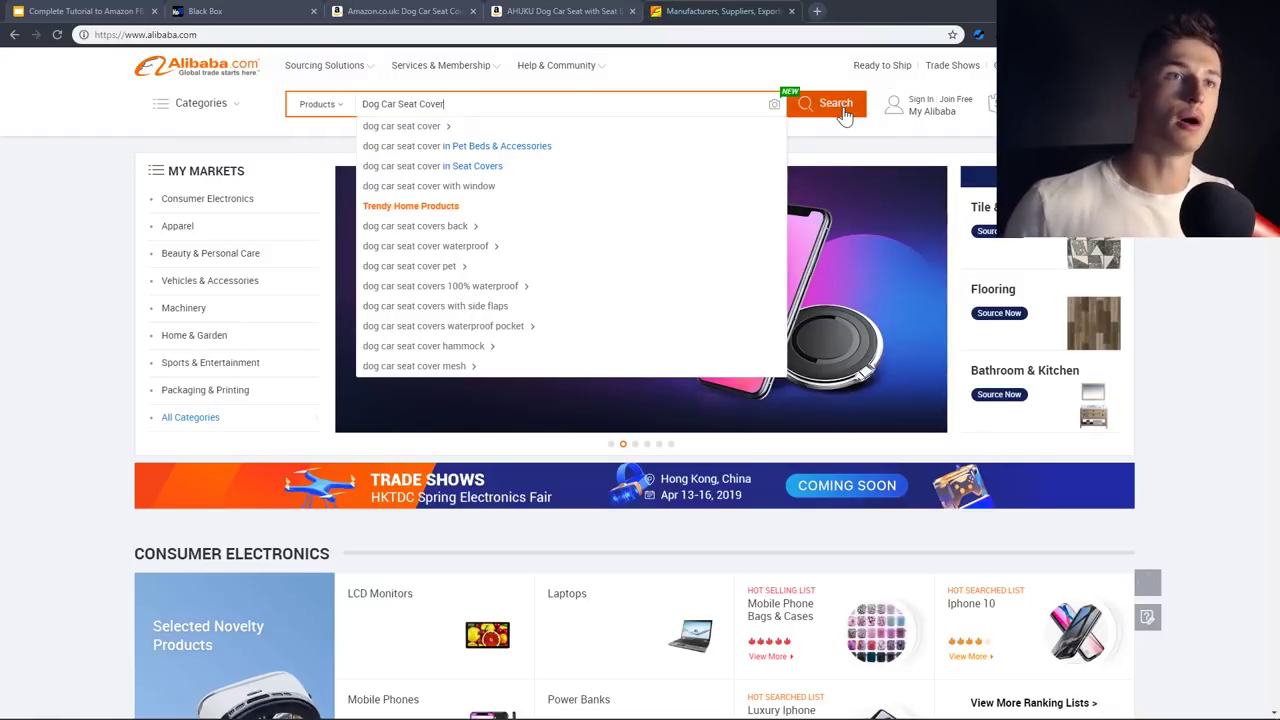
{"action": "left_click", "coordinate": [840, 108]}
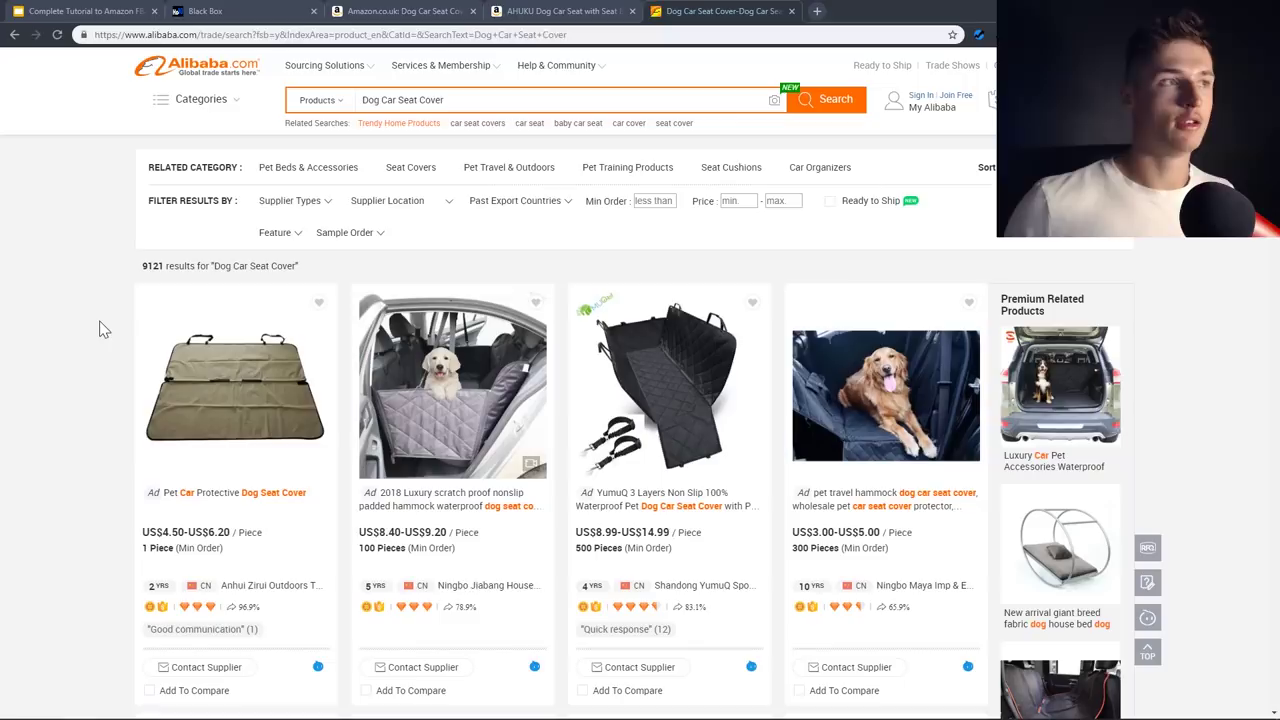
{"action": "mouse_move", "coordinate": [329, 205]}
{"action": "left_click", "coordinate": [274, 240]}
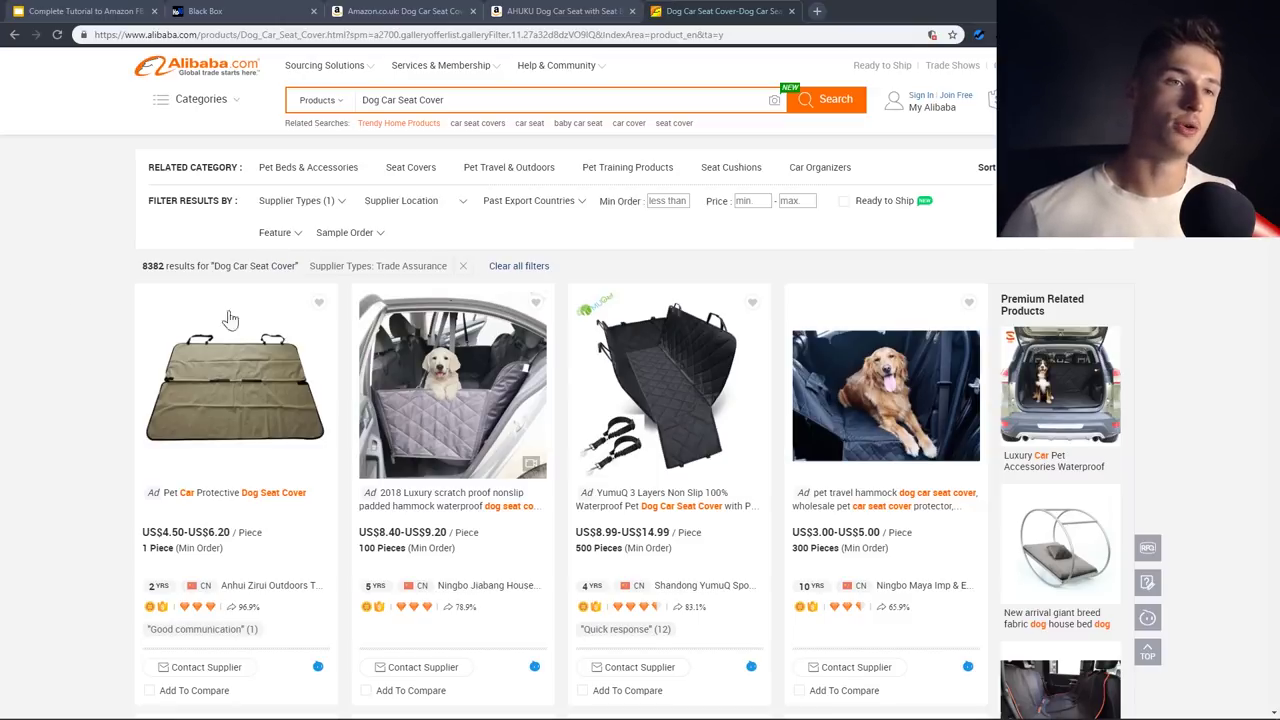
Look through the Alibaba dog car seat covers for unit prices, minimum orders and supplier ratings.
{"action": "scroll", "coordinate": [660, 383], "scroll_direction": "down", "scroll_amount": 2}
{"action": "scroll", "coordinate": [673, 383], "scroll_direction": "down", "scroll_amount": 1}
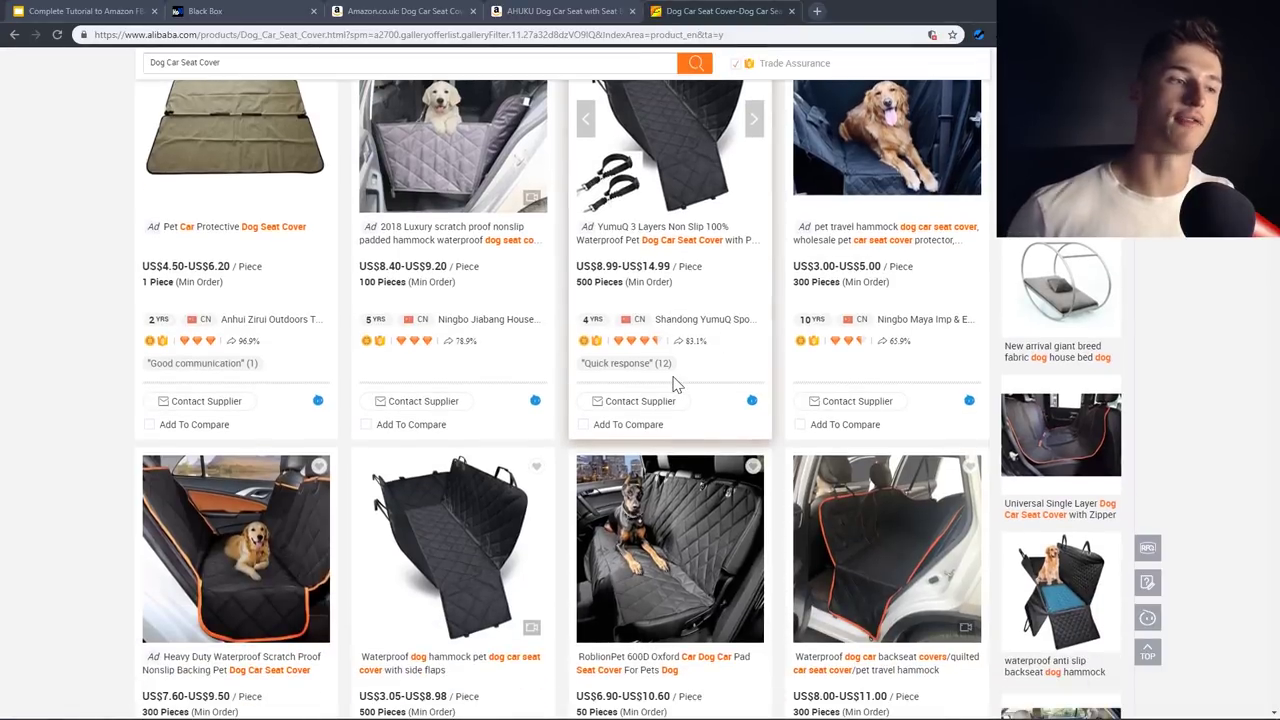
{"action": "scroll", "coordinate": [323, 406], "scroll_direction": "down", "scroll_amount": 2}
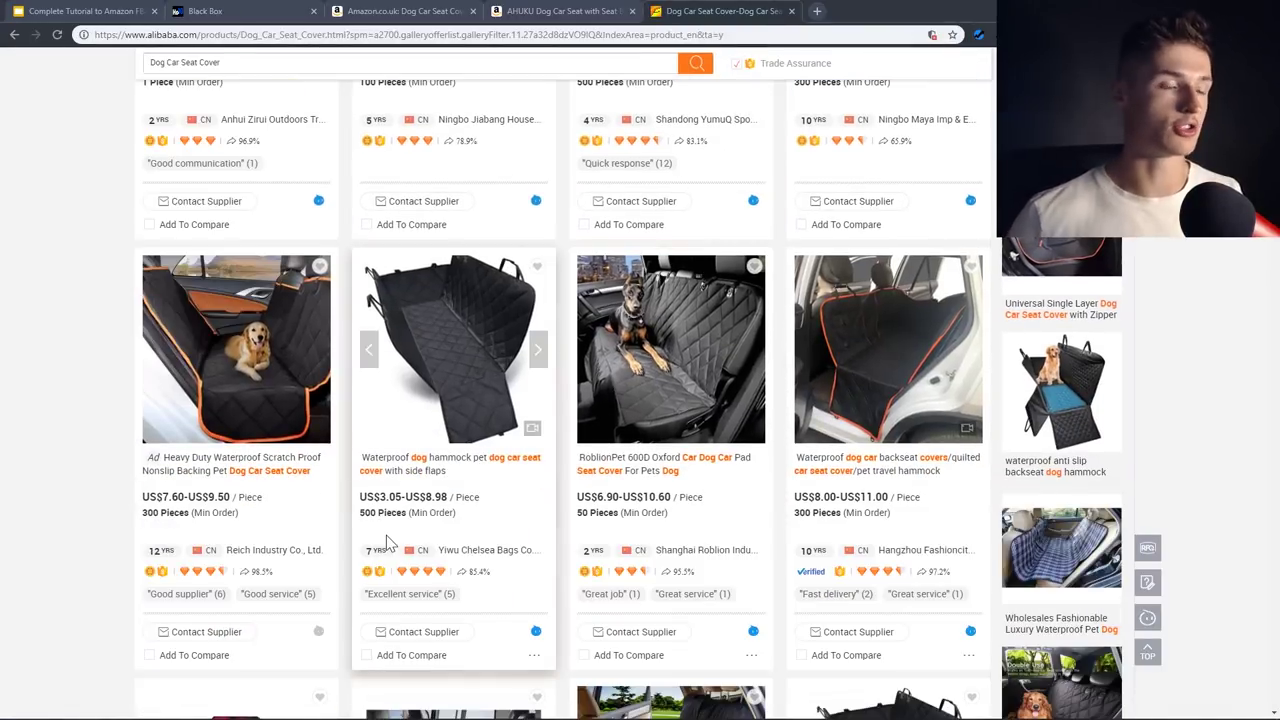
{"action": "scroll", "coordinate": [660, 400], "scroll_direction": "down", "scroll_amount": 4}
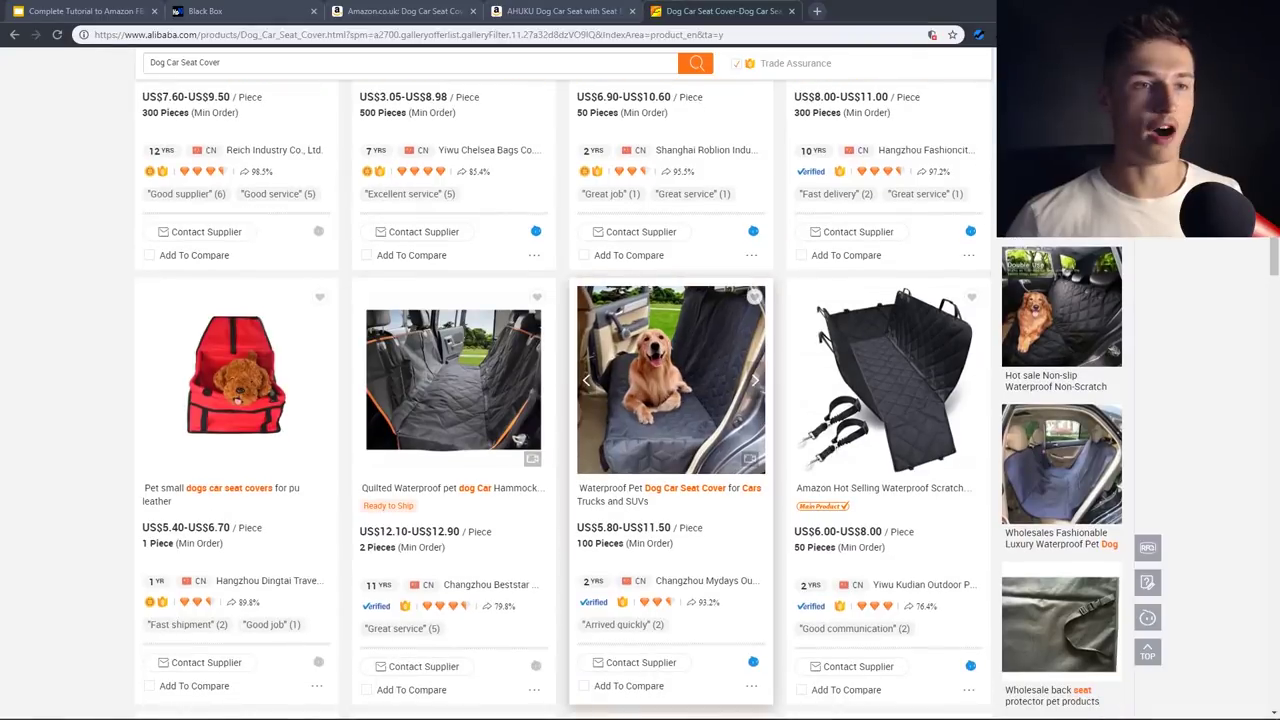
{"action": "scroll", "coordinate": [522, 540], "scroll_direction": "down", "scroll_amount": 2}
{"action": "scroll", "coordinate": [515, 552], "scroll_direction": "up", "scroll_amount": 2}
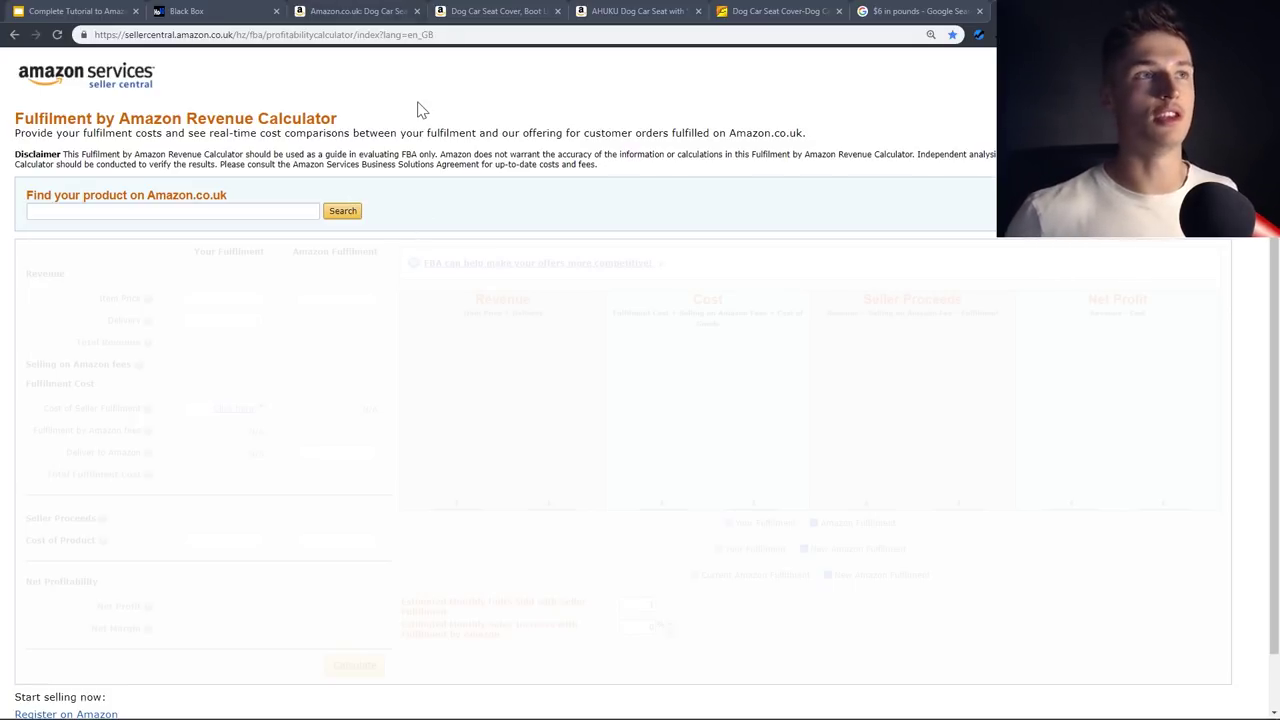
Copy the ASIN B07HRYVDFC from the ChicPet listing's address and look it up in the Fulfilment by Amazon Revenue Calculator.
{"action": "left_click", "coordinate": [486, 11]}
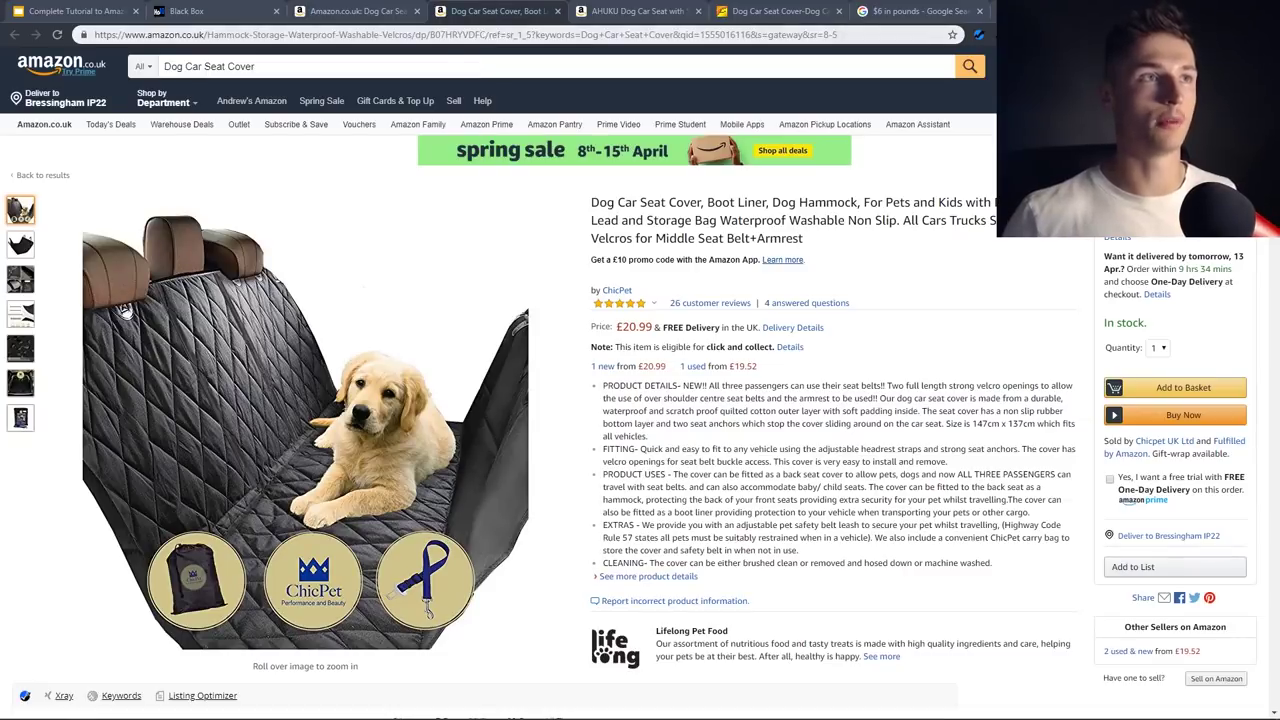
{"action": "double_click", "coordinate": [450, 35]}
{"action": "key", "text": "ctrl+c"}
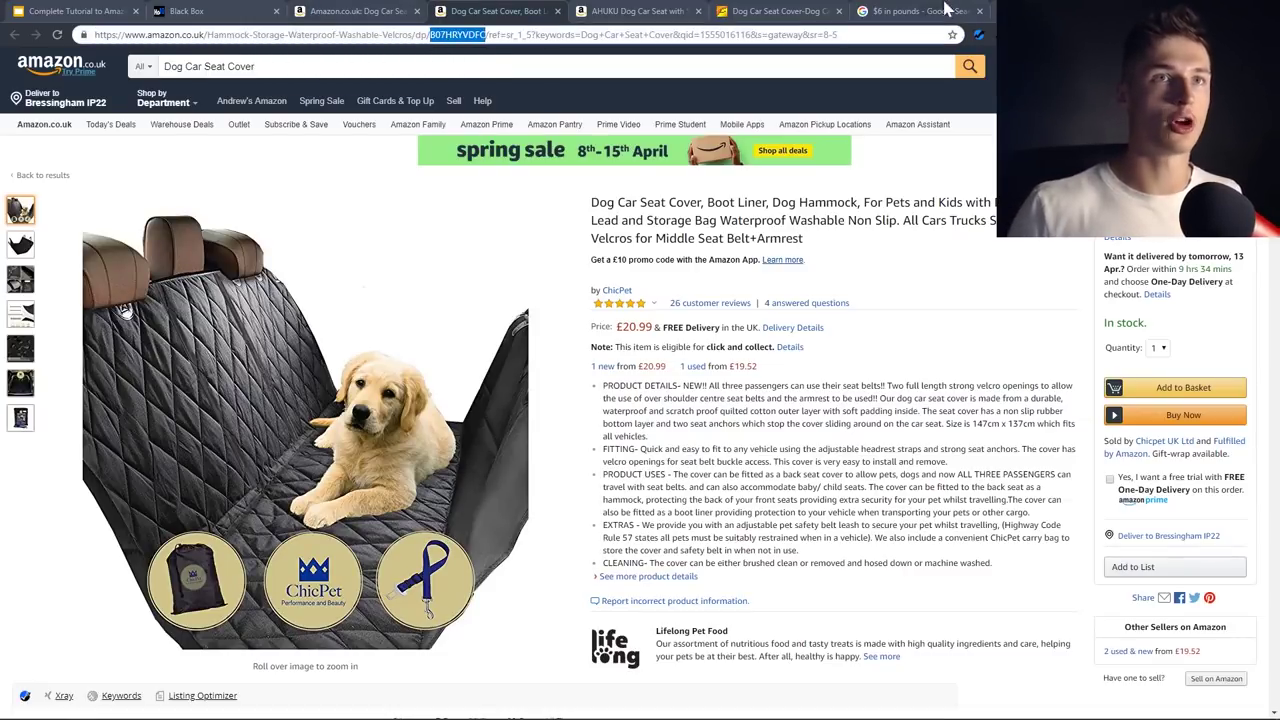
{"action": "left_click", "coordinate": [1020, 11]}
{"action": "left_click", "coordinate": [259, 211]}
{"action": "key", "text": "ctrl+v"}
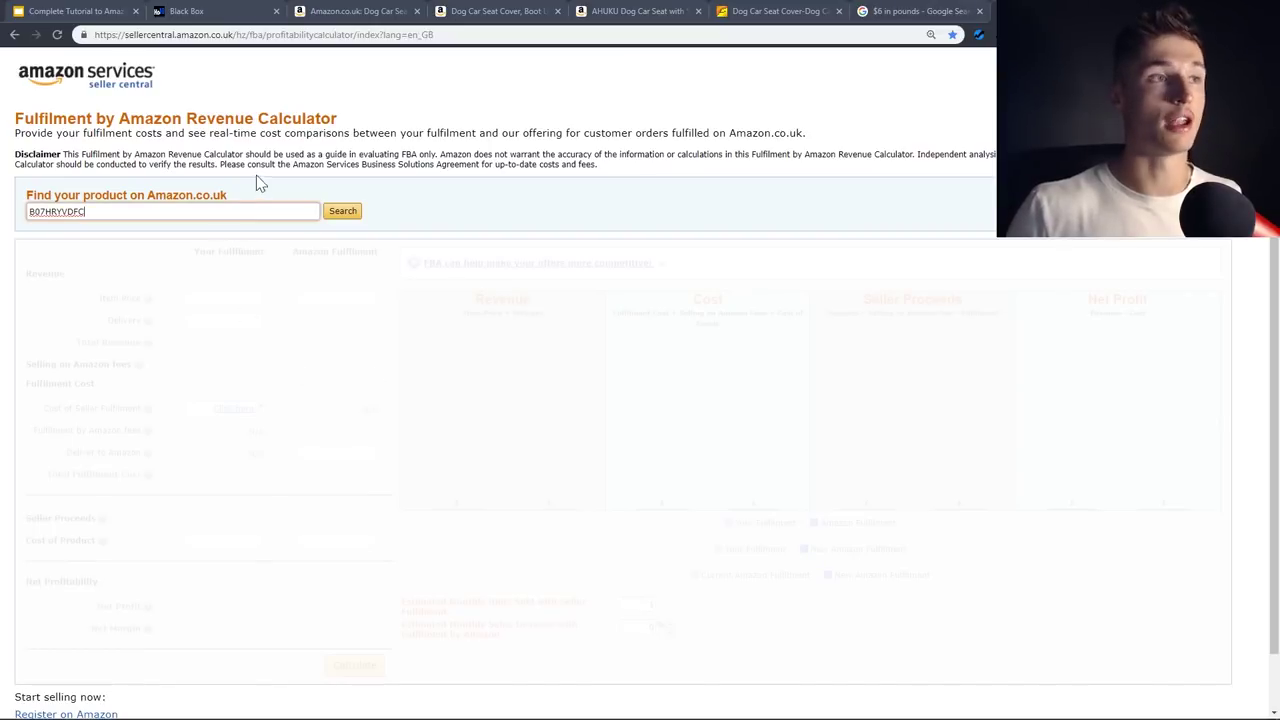
{"action": "left_click", "coordinate": [342, 210]}
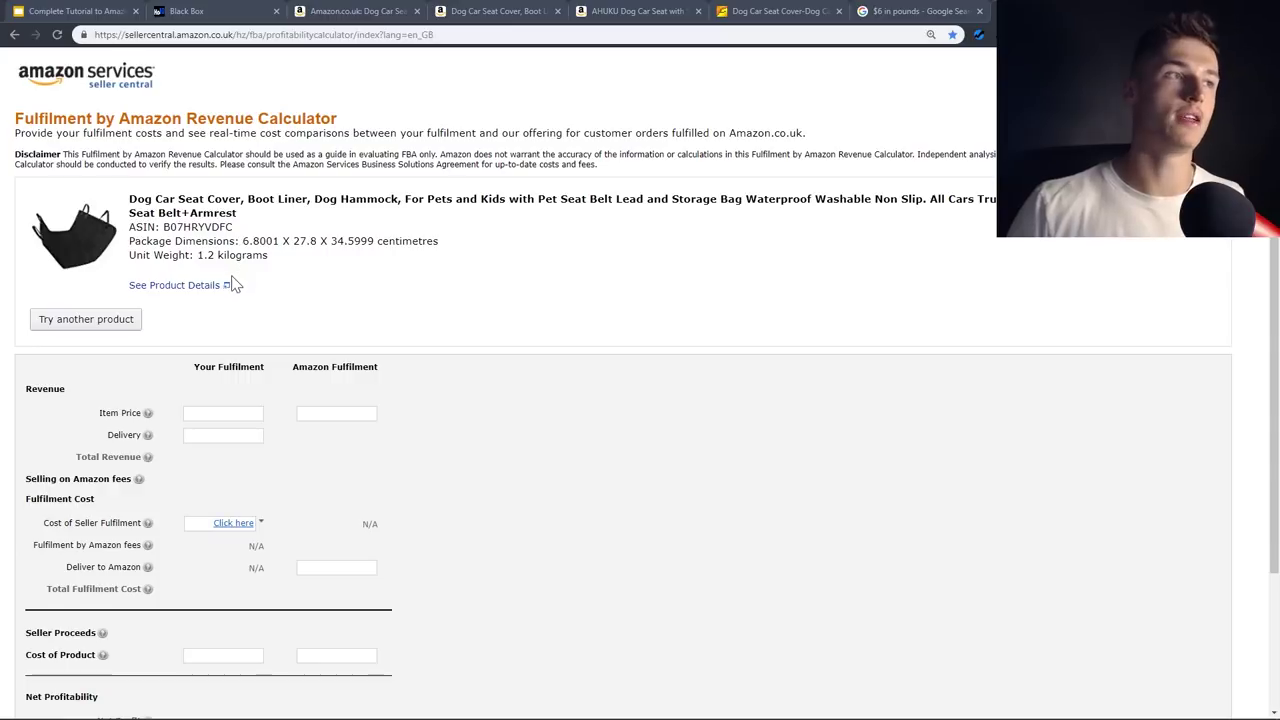
Calculate the Amazon Fulfilment profitability with item price 19.99, delivery to Amazon 1 and cost of product 4.60.
{"action": "scroll", "coordinate": [355, 308], "scroll_direction": "down", "scroll_amount": 2}
{"action": "left_click_drag", "start_coordinate": [313, 234], "coordinate": [362, 234]}
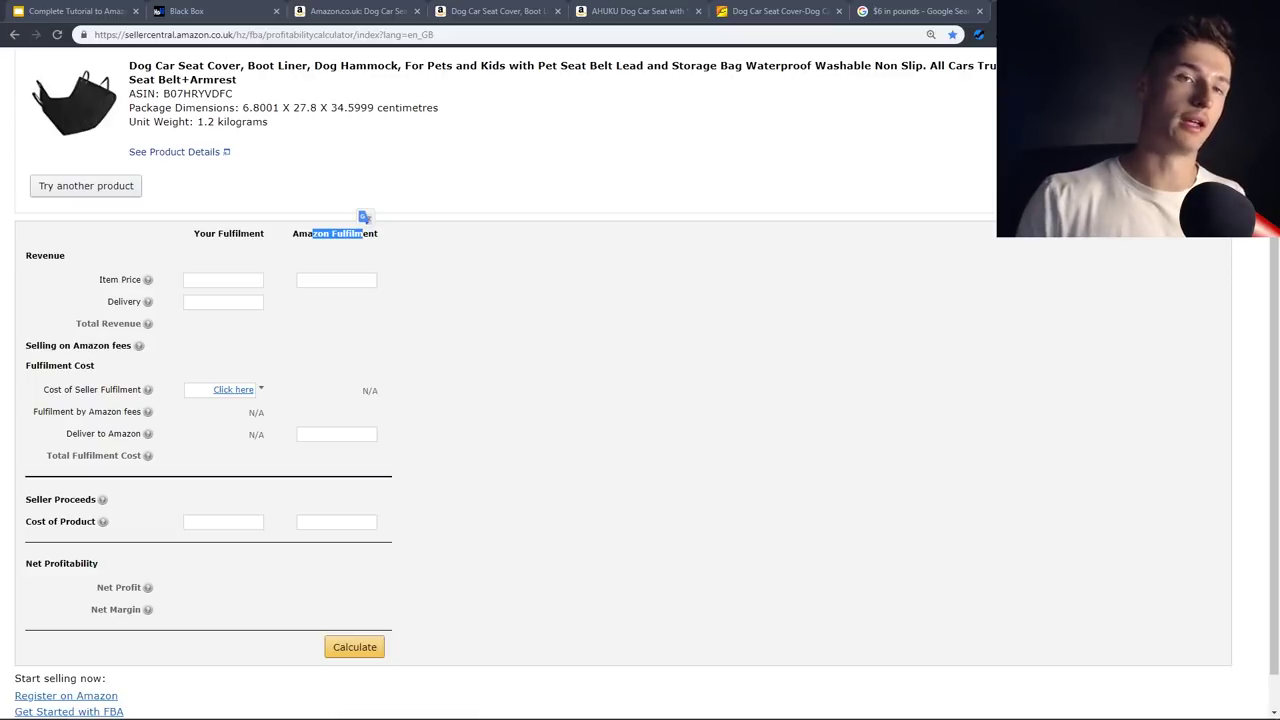
{"action": "left_click", "coordinate": [360, 314]}
{"action": "type", "text": "19.99"}
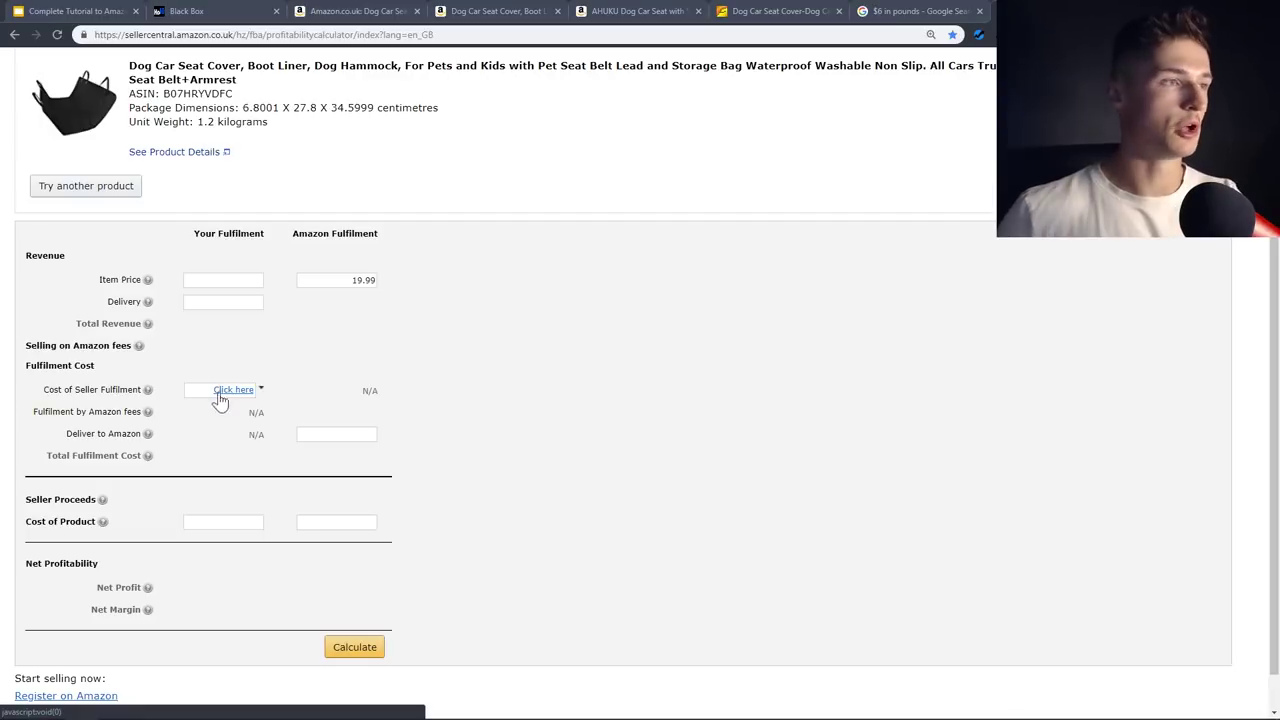
{"action": "left_click", "coordinate": [298, 438]}
{"action": "type", "text": "1"}
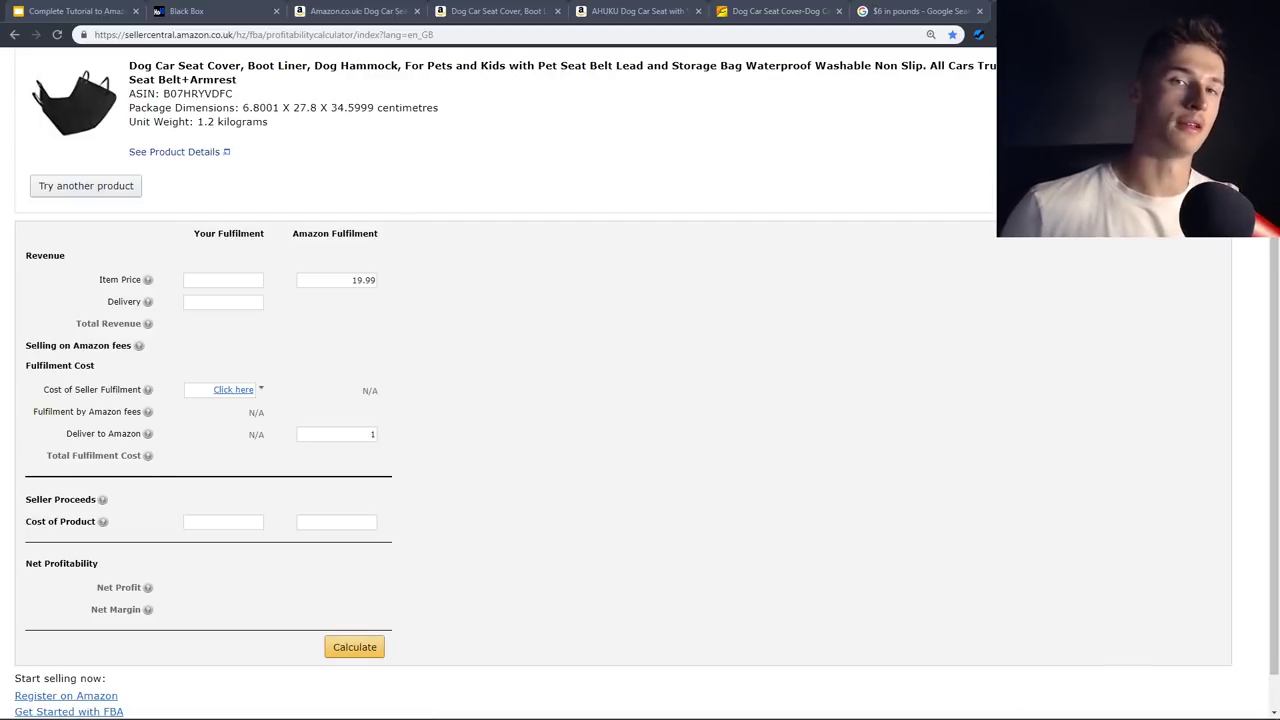
{"action": "type", "text": "4.60"}
{"action": "left_click", "coordinate": [355, 650]}
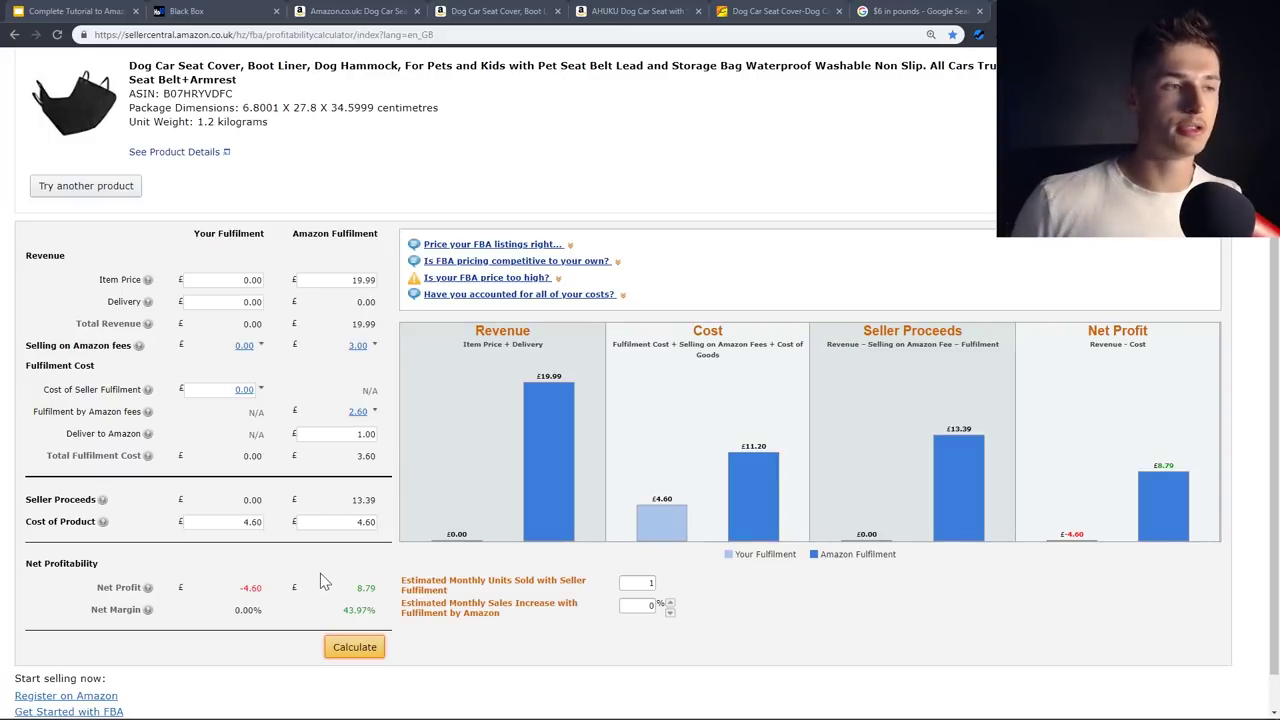